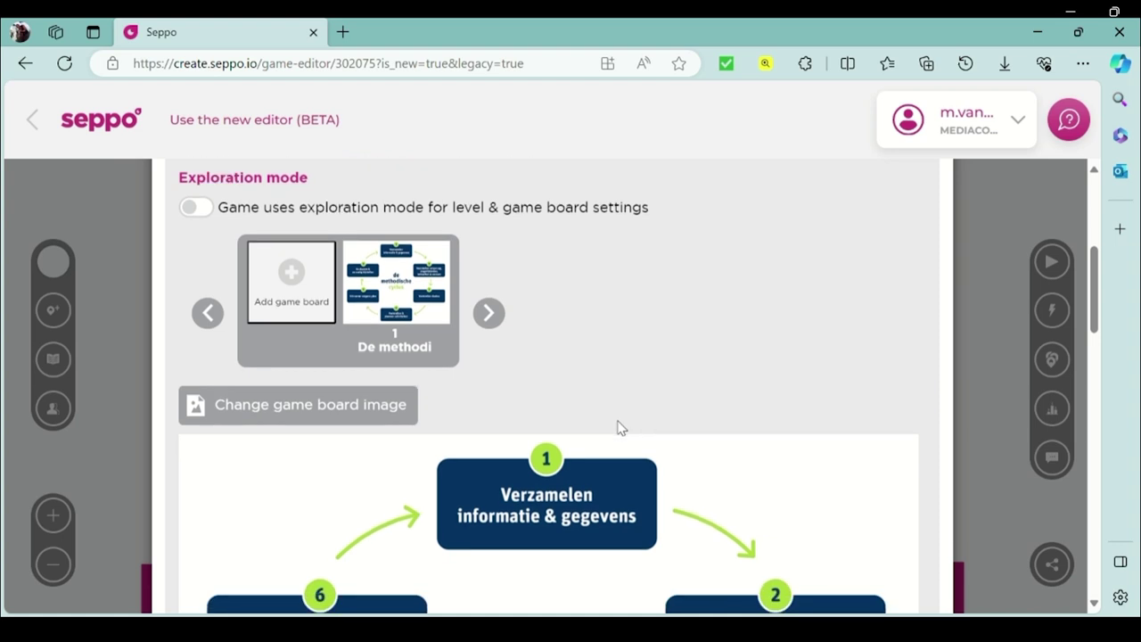
- Review the game board and additional settings, then save and close the game settings
{"action": "scroll", "coordinate": [621, 428], "scroll_direction": "down", "scroll_amount": 5}
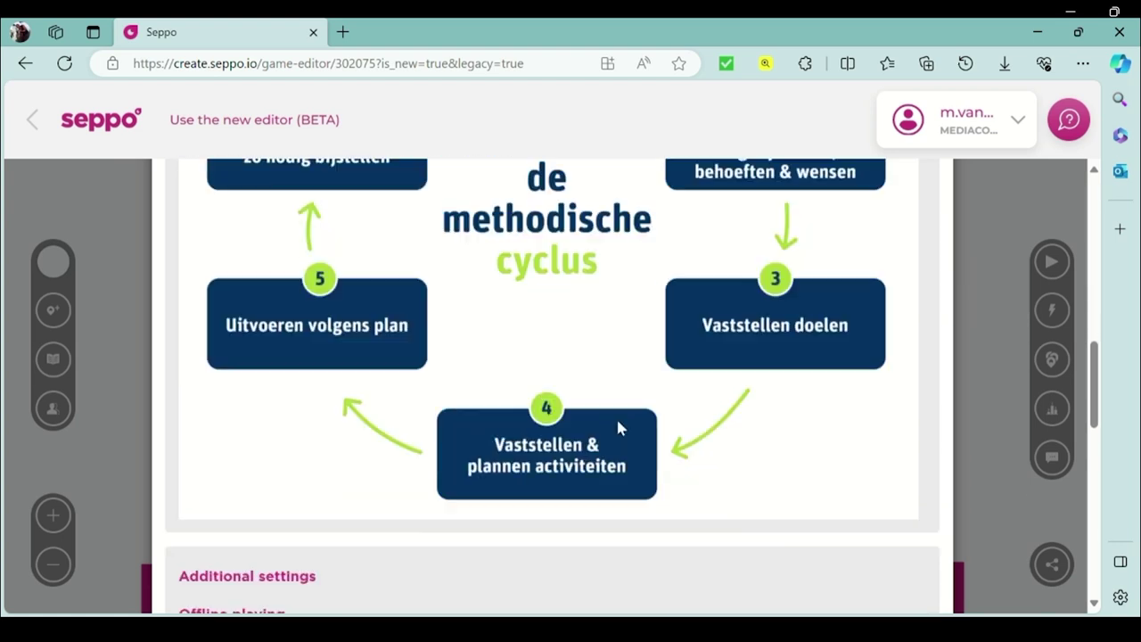
{"action": "scroll", "coordinate": [622, 427], "scroll_direction": "down", "scroll_amount": 2}
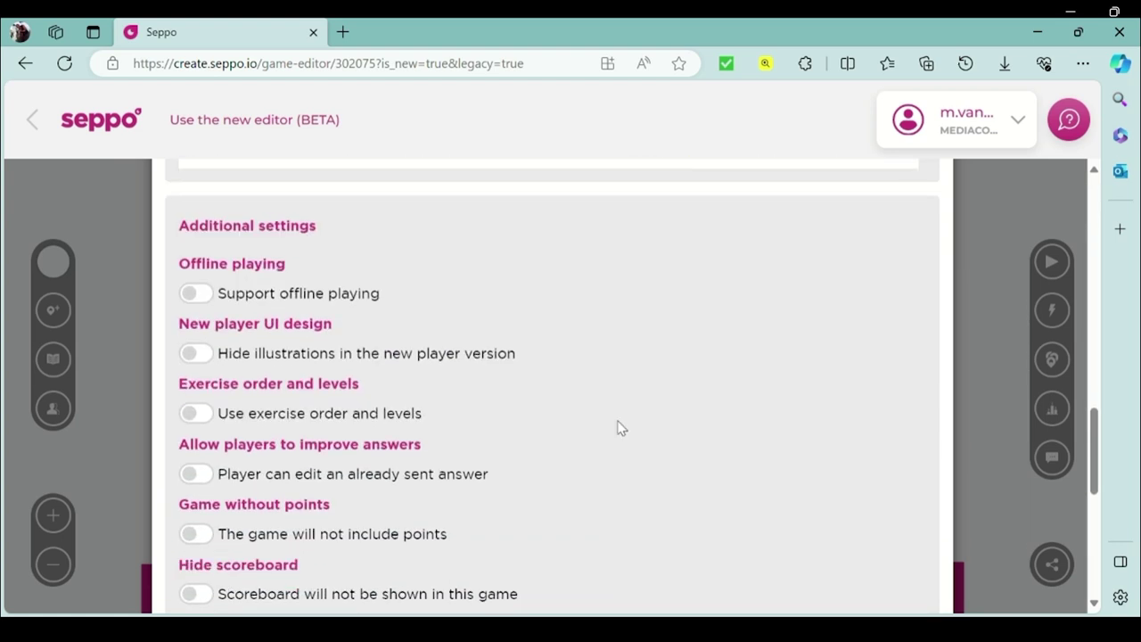
{"action": "scroll", "coordinate": [621, 428], "scroll_direction": "down", "scroll_amount": 1}
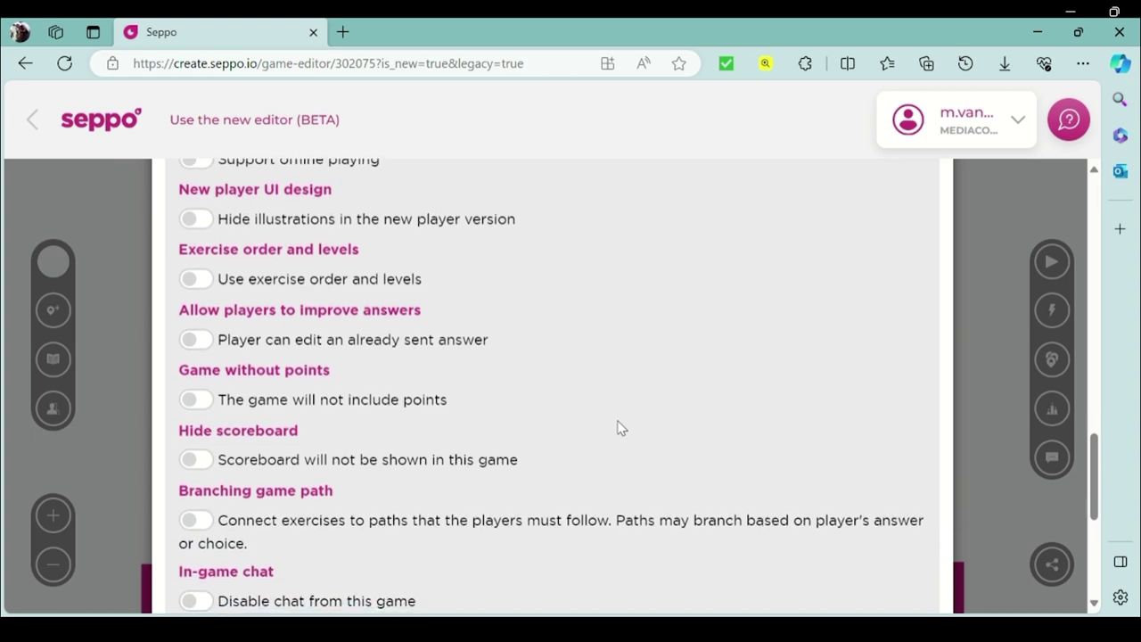
{"action": "scroll", "coordinate": [622, 428], "scroll_direction": "down", "scroll_amount": 1}
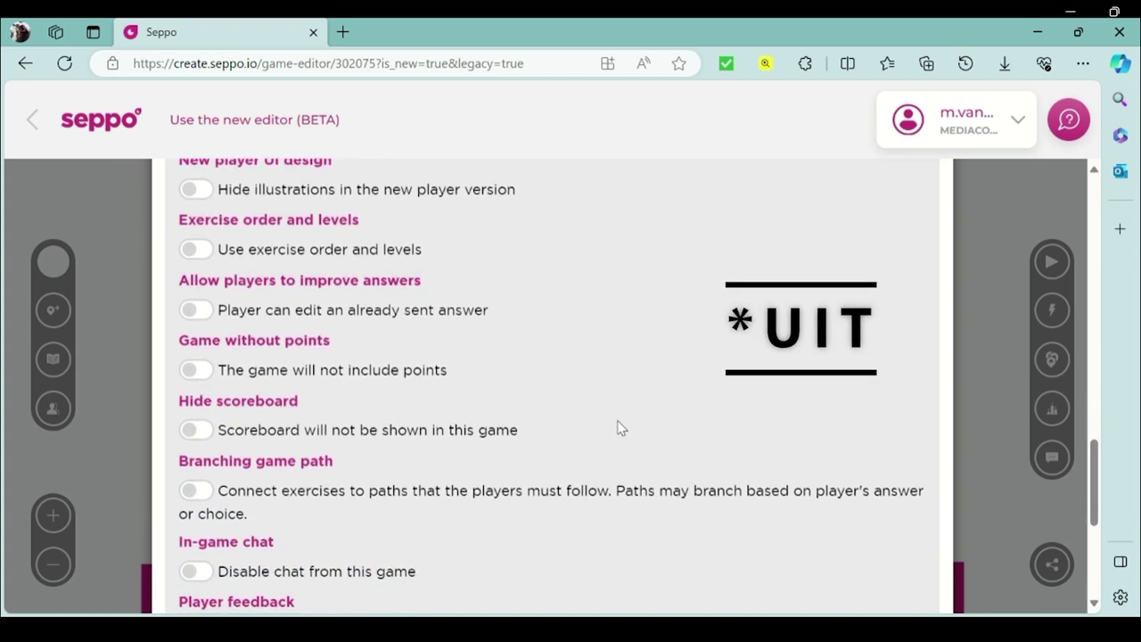
{"action": "scroll", "coordinate": [622, 428], "scroll_direction": "down", "scroll_amount": 1}
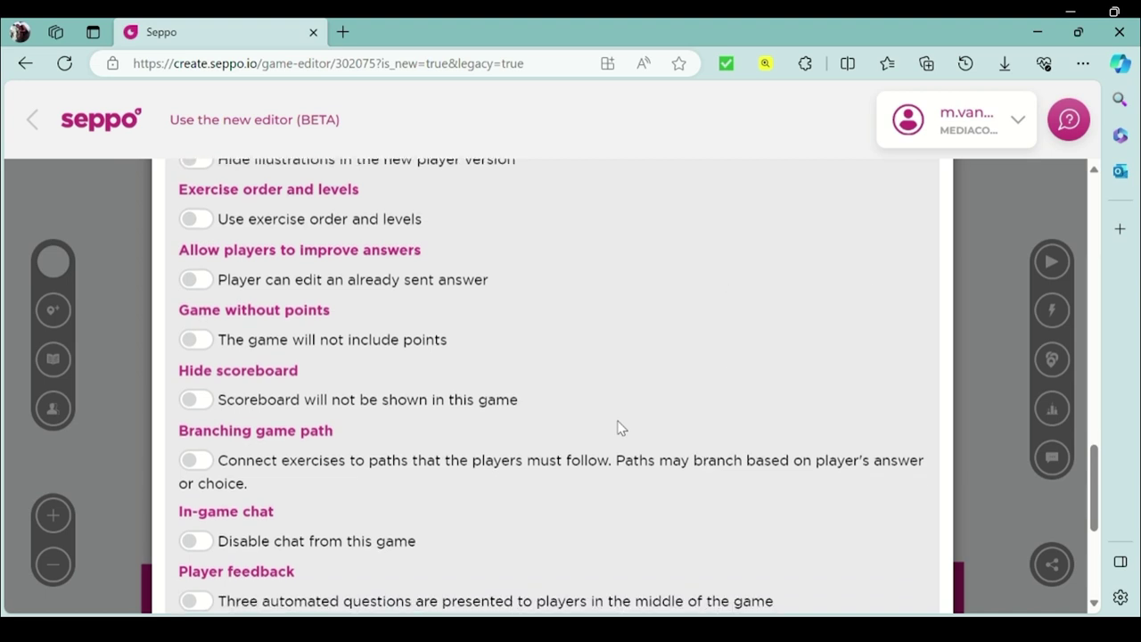
{"action": "scroll", "coordinate": [621, 428], "scroll_direction": "down", "scroll_amount": 1}
{"action": "scroll", "coordinate": [624, 429], "scroll_direction": "down", "scroll_amount": 1}
{"action": "scroll", "coordinate": [623, 429], "scroll_direction": "down", "scroll_amount": 1}
{"action": "scroll", "coordinate": [624, 427], "scroll_direction": "up", "scroll_amount": 3}
{"action": "scroll", "coordinate": [619, 428], "scroll_direction": "down", "scroll_amount": 2}
{"action": "scroll", "coordinate": [621, 428], "scroll_direction": "down", "scroll_amount": 5}
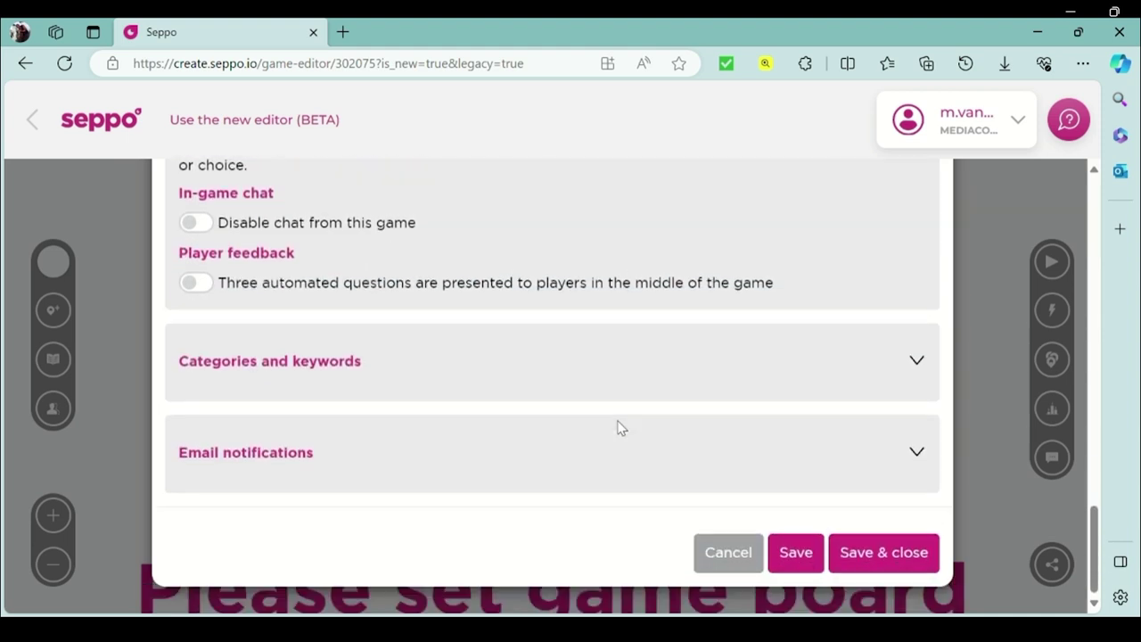
{"action": "left_click", "coordinate": [872, 560]}
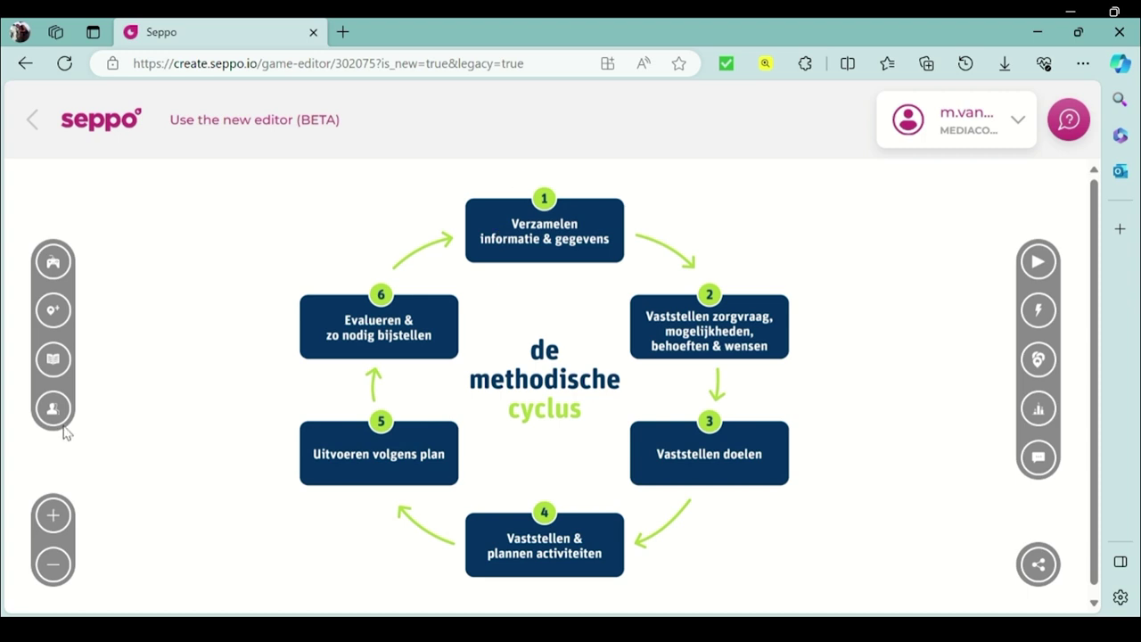
- Create an exercise named "STAP 1 Methodische Cyclus: Begin situatie vaststellen." and add a multiple choice exercise to it
{"action": "left_click", "coordinate": [55, 312]}
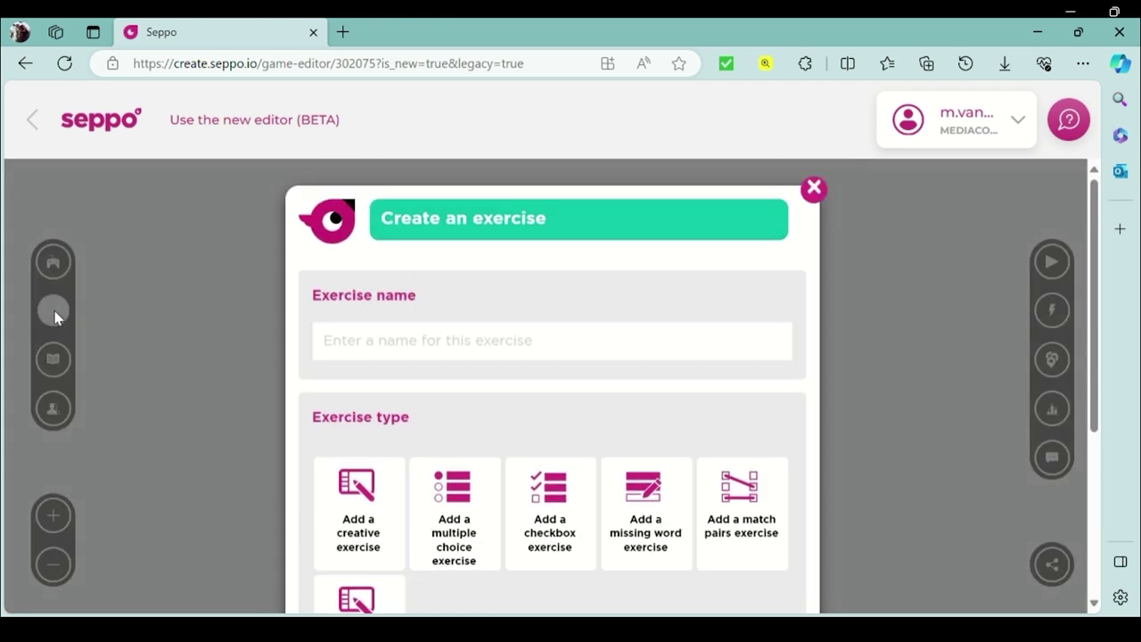
{"action": "left_click", "coordinate": [385, 345]}
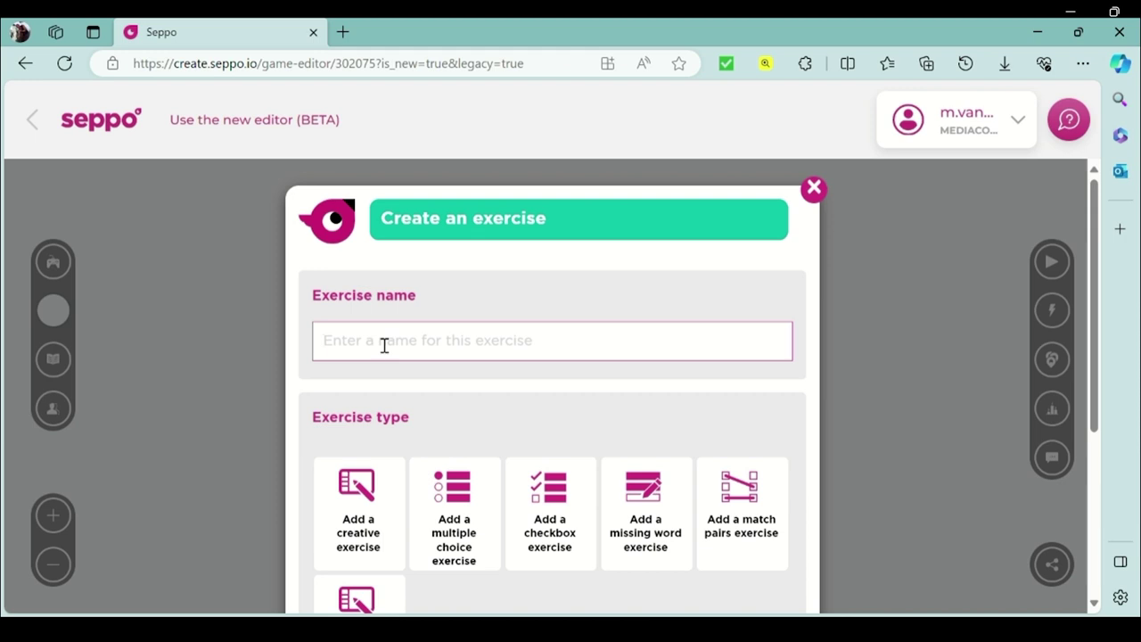
{"action": "type", "text": "STAP 1 Methodische Cyclus: Begin situatie vaststellen."}
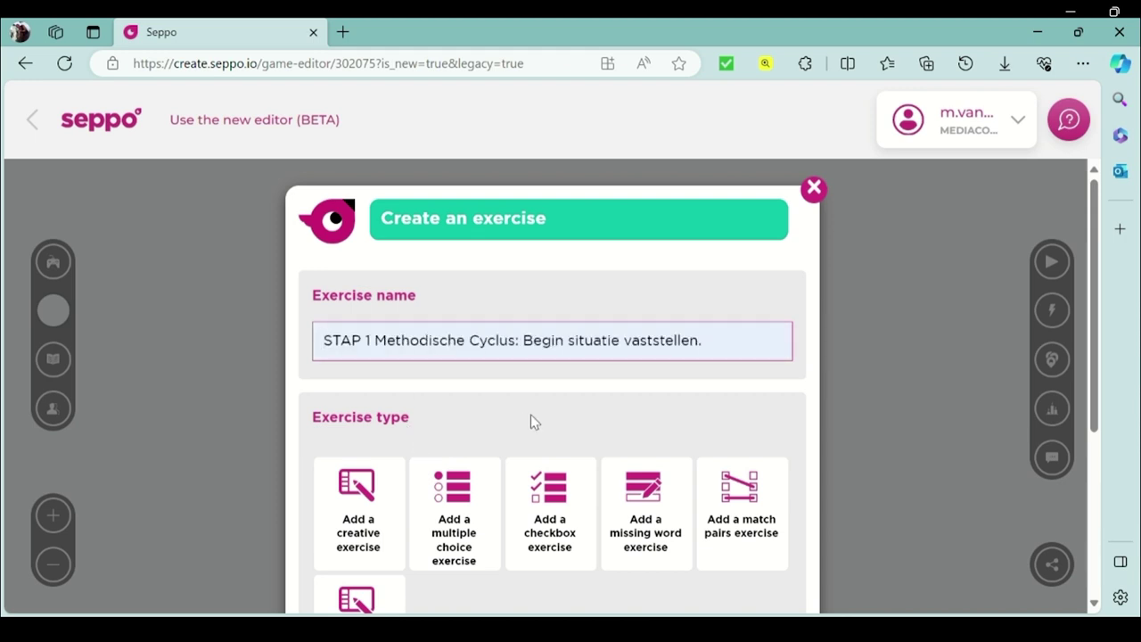
{"action": "scroll", "coordinate": [530, 415], "scroll_direction": "down", "scroll_amount": 3}
{"action": "scroll", "coordinate": [530, 420], "scroll_direction": "down", "scroll_amount": 1}
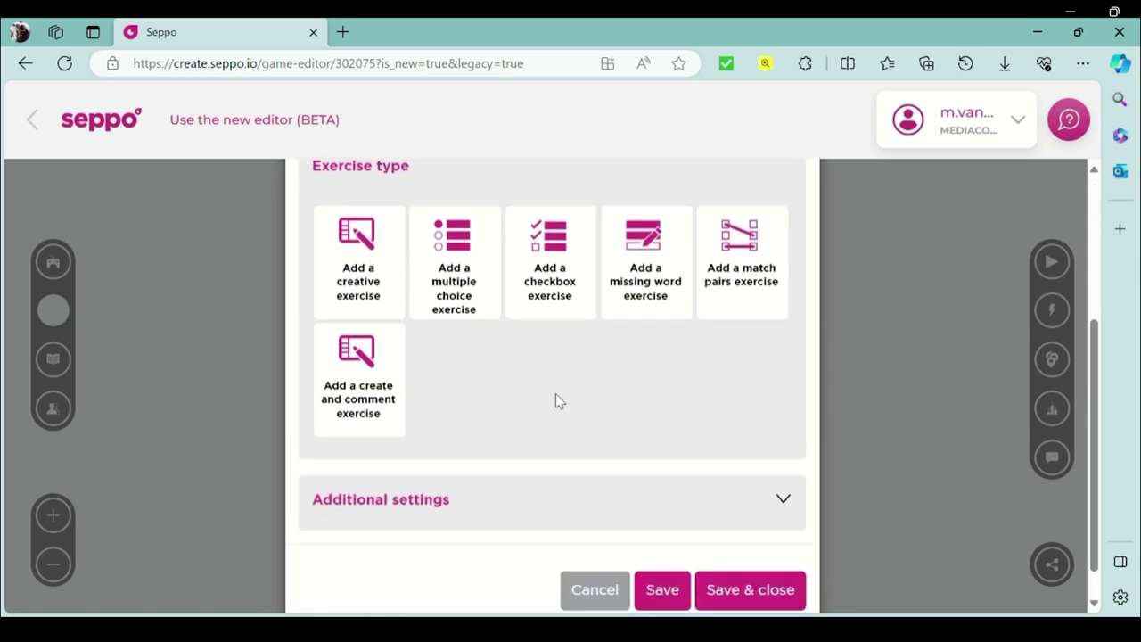
{"action": "left_click", "coordinate": [470, 291]}
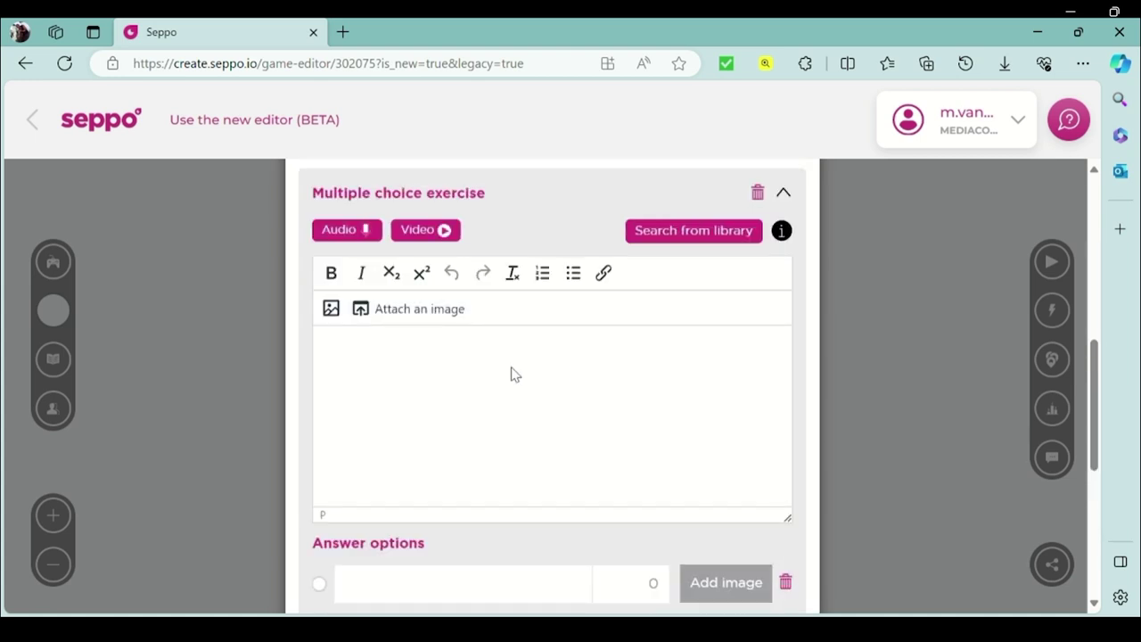
- Enter "Hoe heet een analyse die doet gericht op een doelgroep?" as the question of the multiple choice exercise
{"action": "left_click", "coordinate": [427, 363]}
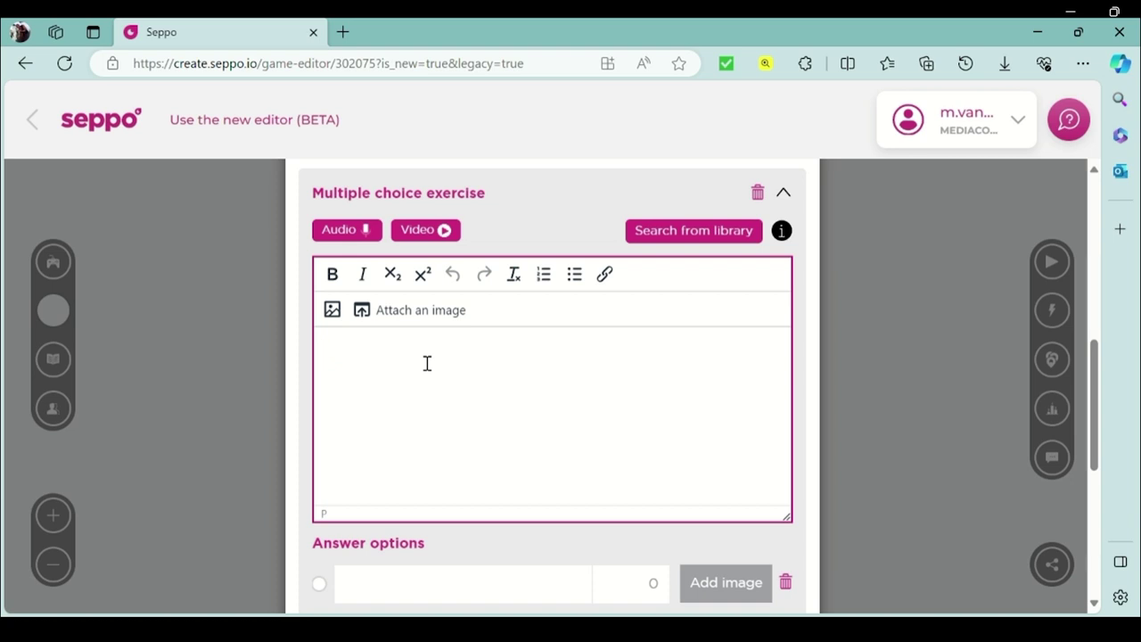
{"action": "type", "text": "W"}
{"action": "key", "text": "BackSpace"}
{"action": "type", "text": "Hoe heet een ani"}
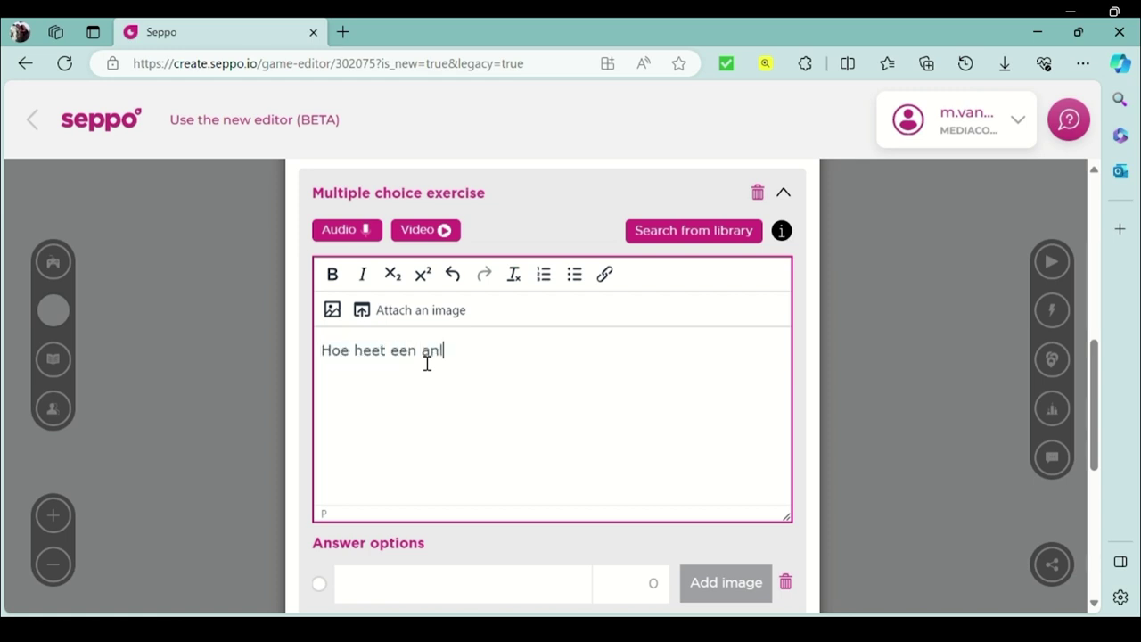
{"action": "key", "text": "BackSpace"}
{"action": "type", "text": "alyse die doet "}
{"action": "type", "text": "gericht op e"}
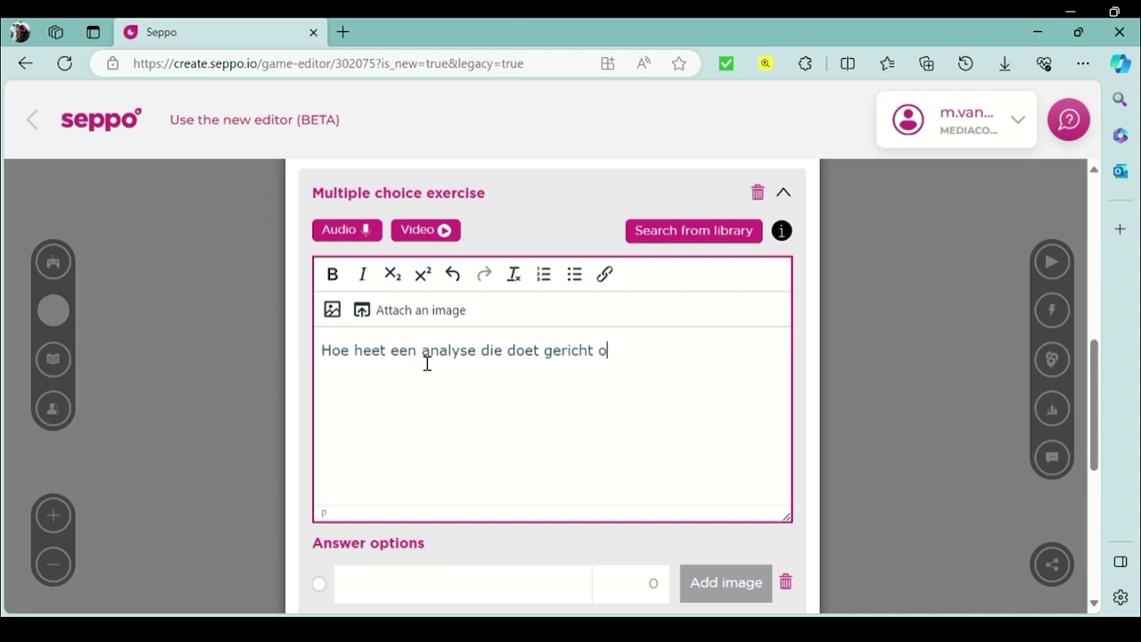
{"action": "type", "text": "en doe"}
{"action": "type", "text": "lgroep?"}
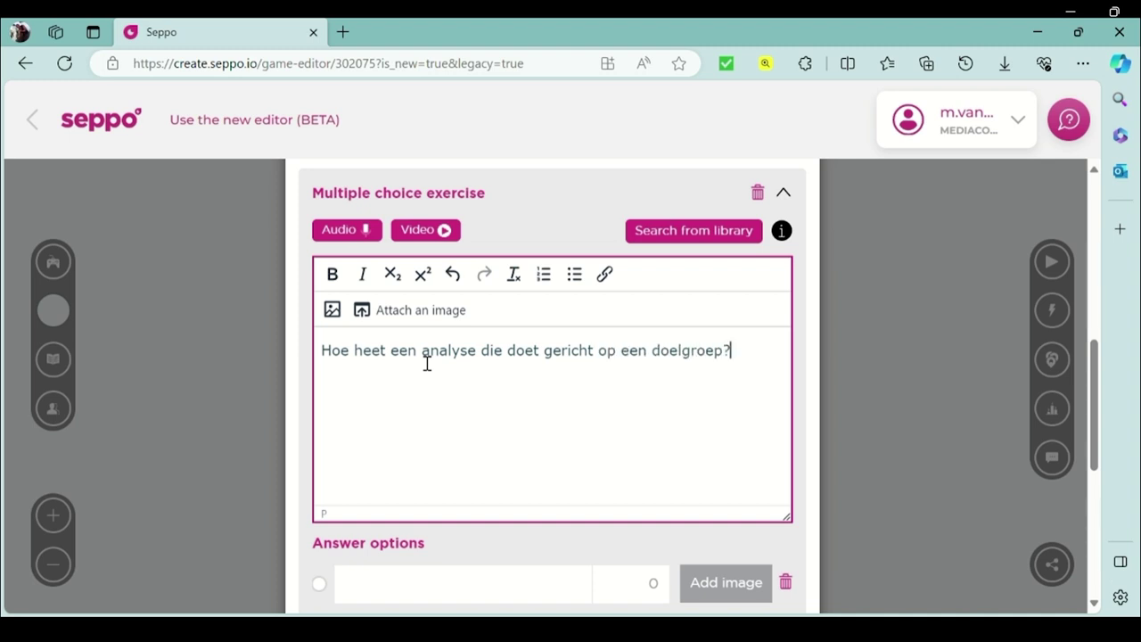
- Add a third answer; enter options and feedback: Wijkanalyse ("Deze gebruik je voor een wijk."), Doelgroepanalyse ("Correct!") and Systeemanalyse ("Deze gebruik je voor de systemen rondom een cliënt")
{"action": "scroll", "coordinate": [415, 407], "scroll_direction": "down", "scroll_amount": 3}
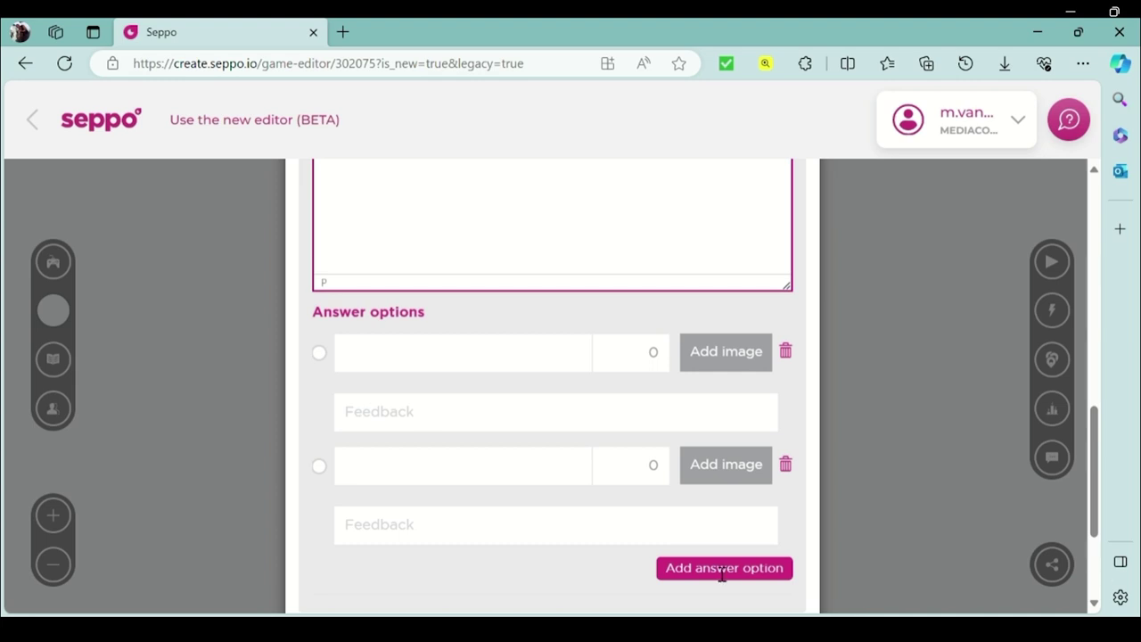
{"action": "left_click", "coordinate": [722, 568]}
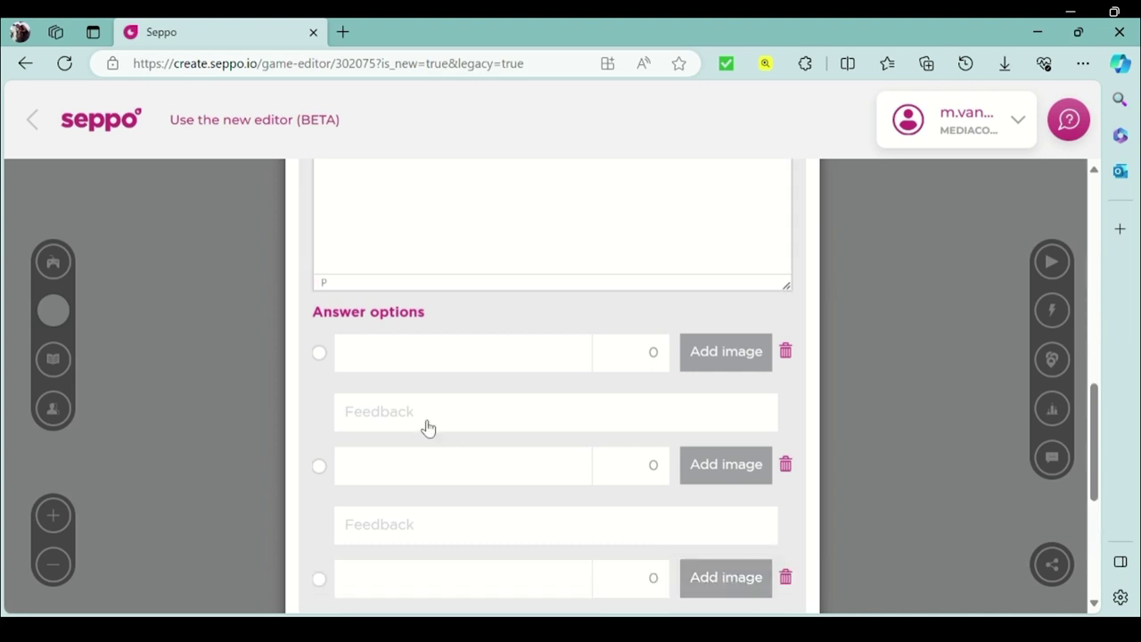
{"action": "left_click", "coordinate": [385, 373]}
{"action": "type", "text": "Wijkanalyse"}
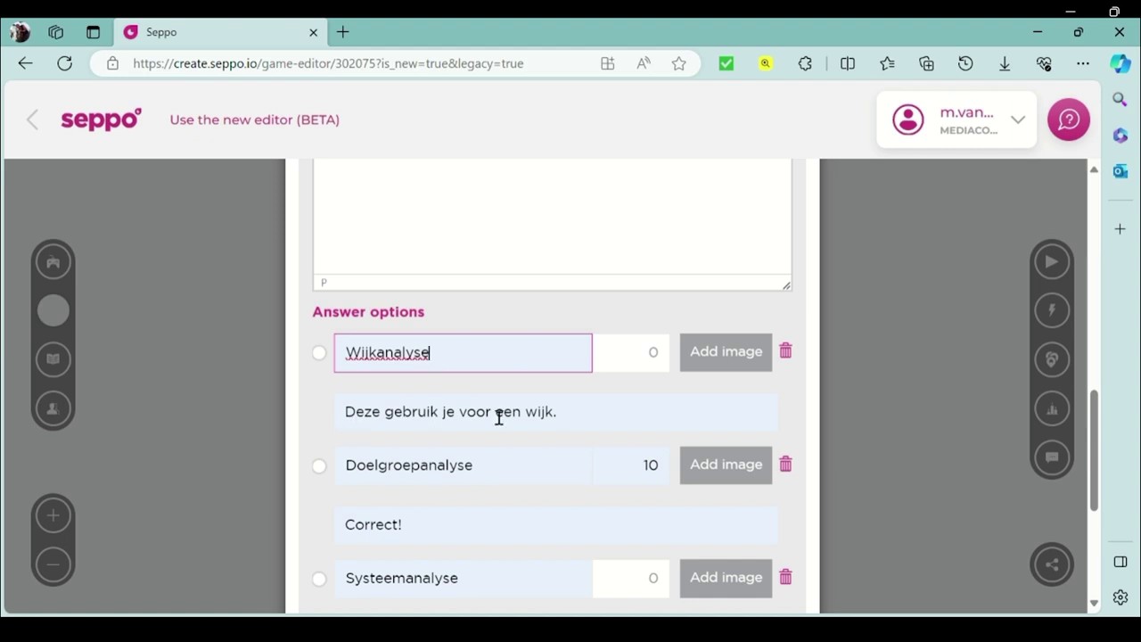
- Mark Doelgroepanalyse as the correct answer and set its points to 10
{"action": "left_click", "coordinate": [319, 467]}
{"action": "left_click", "coordinate": [319, 467]}
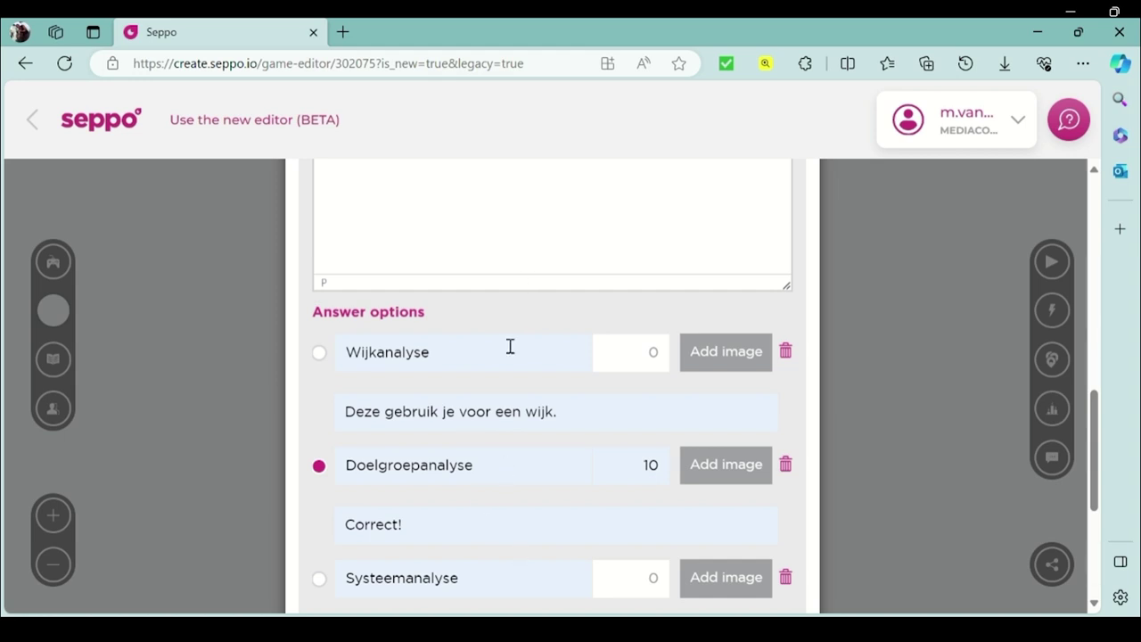
{"action": "scroll", "coordinate": [509, 521], "scroll_direction": "down", "scroll_amount": 2}
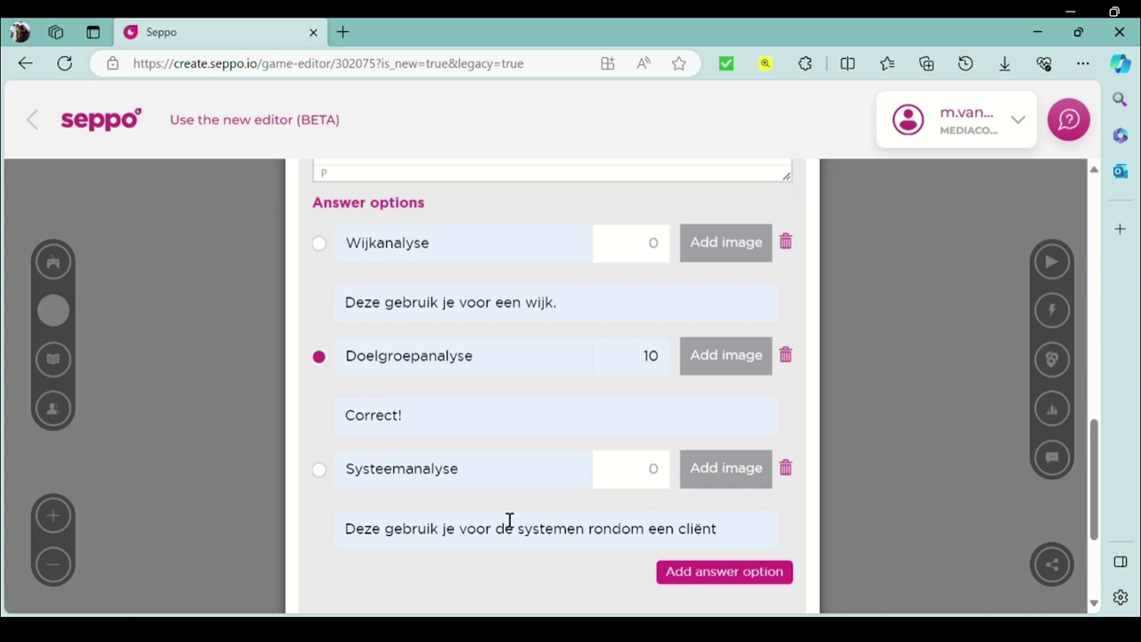
{"action": "left_click", "coordinate": [665, 369]}
{"action": "key", "text": "BackSpace"}
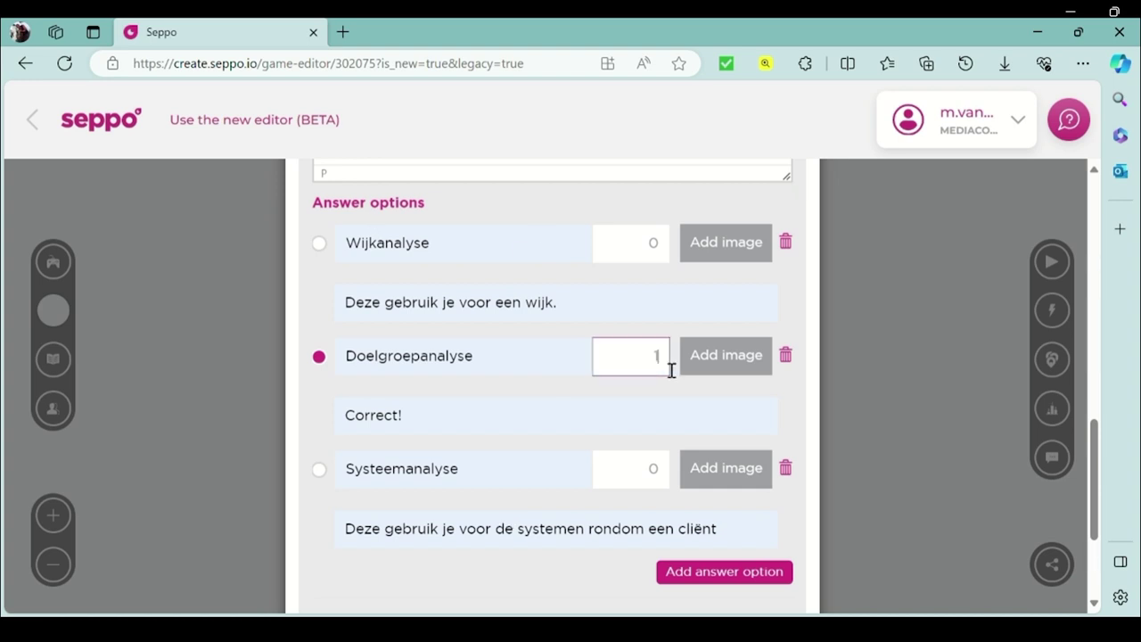
{"action": "type", "text": "10"}
{"action": "key", "text": "BackSpace"}
{"action": "key", "text": "BackSpace"}
{"action": "type", "text": "0"}
- Add a missing word exercise below the multiple choice exercise
{"action": "scroll", "coordinate": [592, 450], "scroll_direction": "down", "scroll_amount": 2}
{"action": "scroll", "coordinate": [575, 464], "scroll_direction": "up", "scroll_amount": 4}
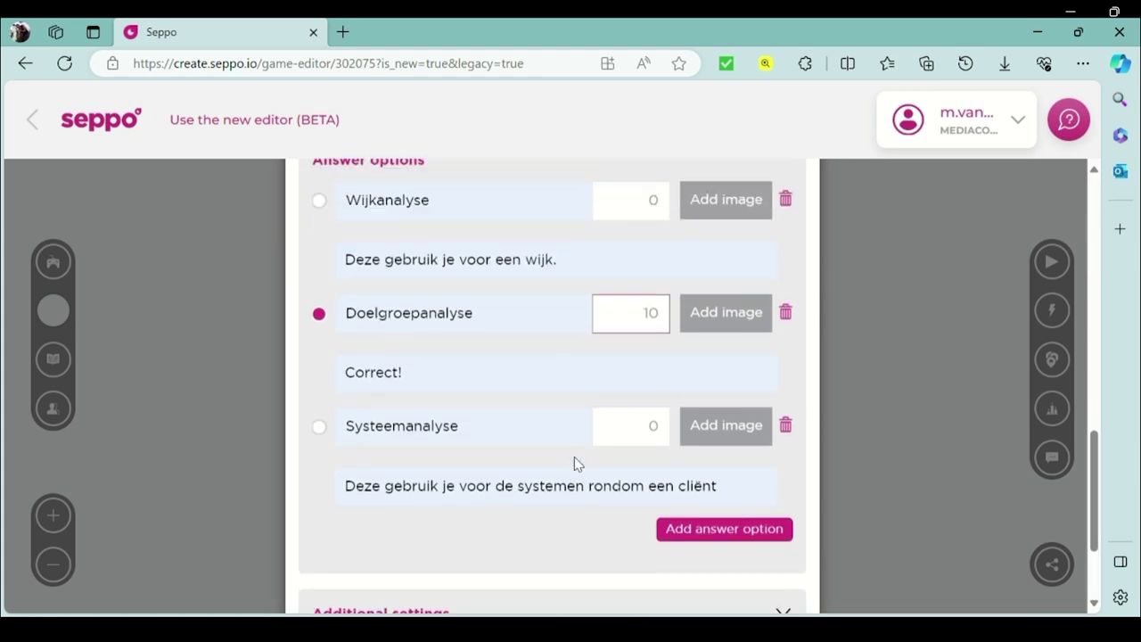
{"action": "scroll", "coordinate": [583, 466], "scroll_direction": "up", "scroll_amount": 6}
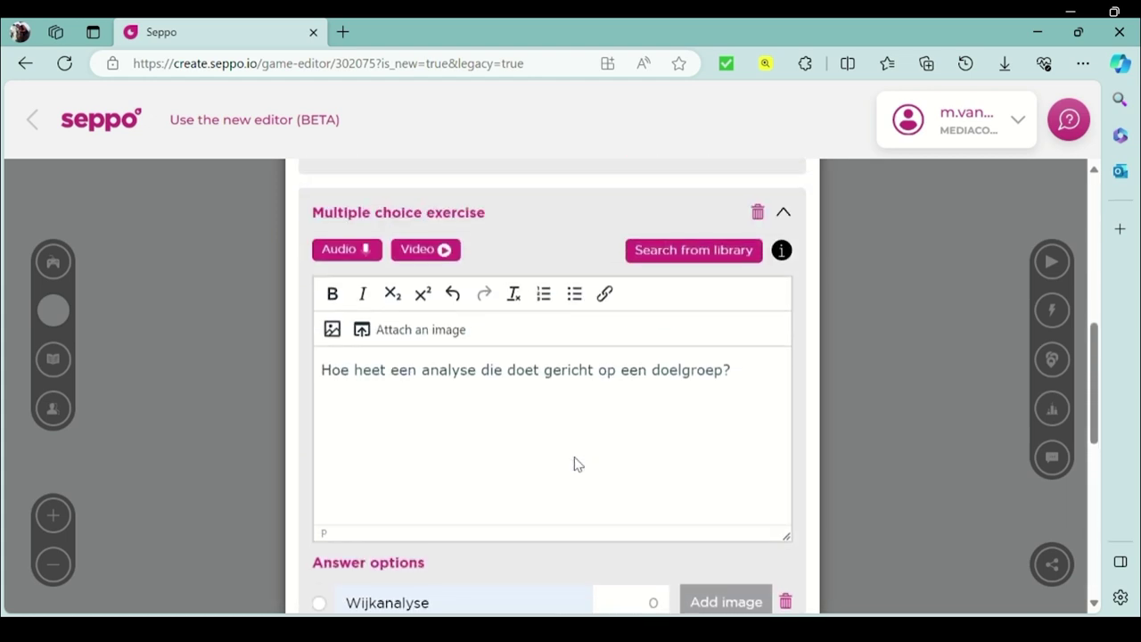
{"action": "scroll", "coordinate": [574, 463], "scroll_direction": "up", "scroll_amount": 2}
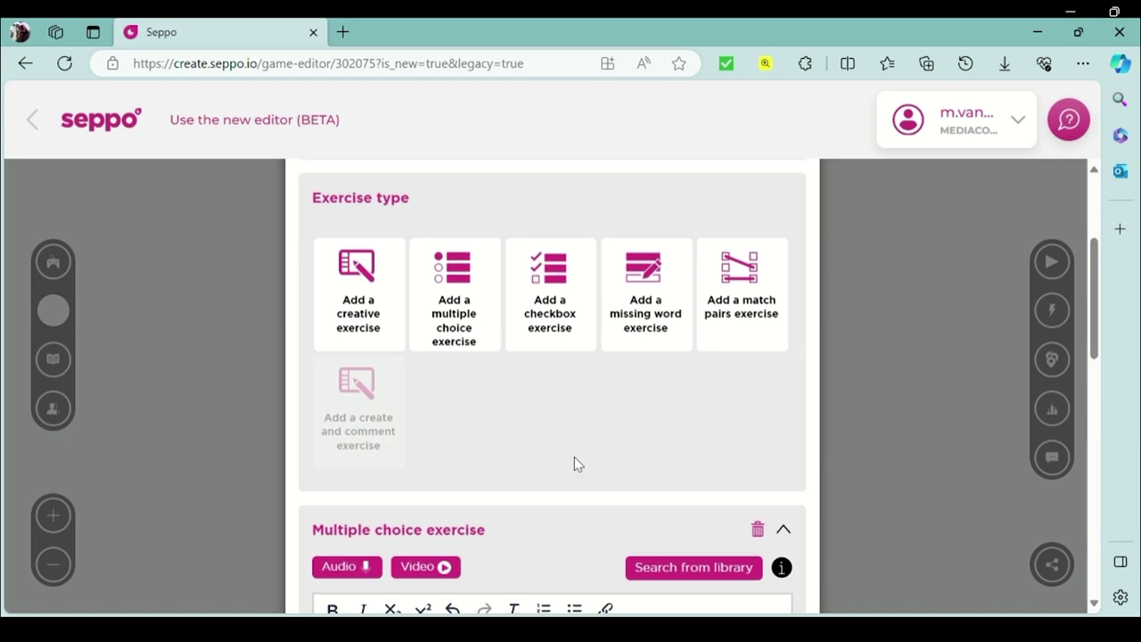
{"action": "left_click", "coordinate": [655, 318]}
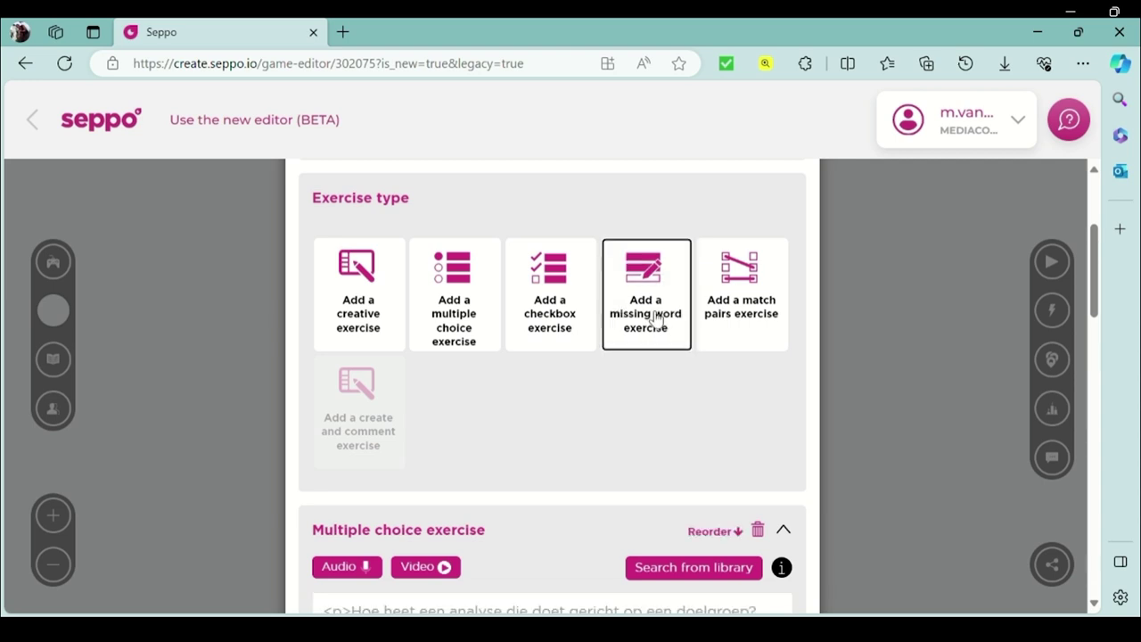
{"action": "scroll", "coordinate": [588, 406], "scroll_direction": "down", "scroll_amount": 2}
{"action": "scroll", "coordinate": [588, 406], "scroll_direction": "up", "scroll_amount": 5}
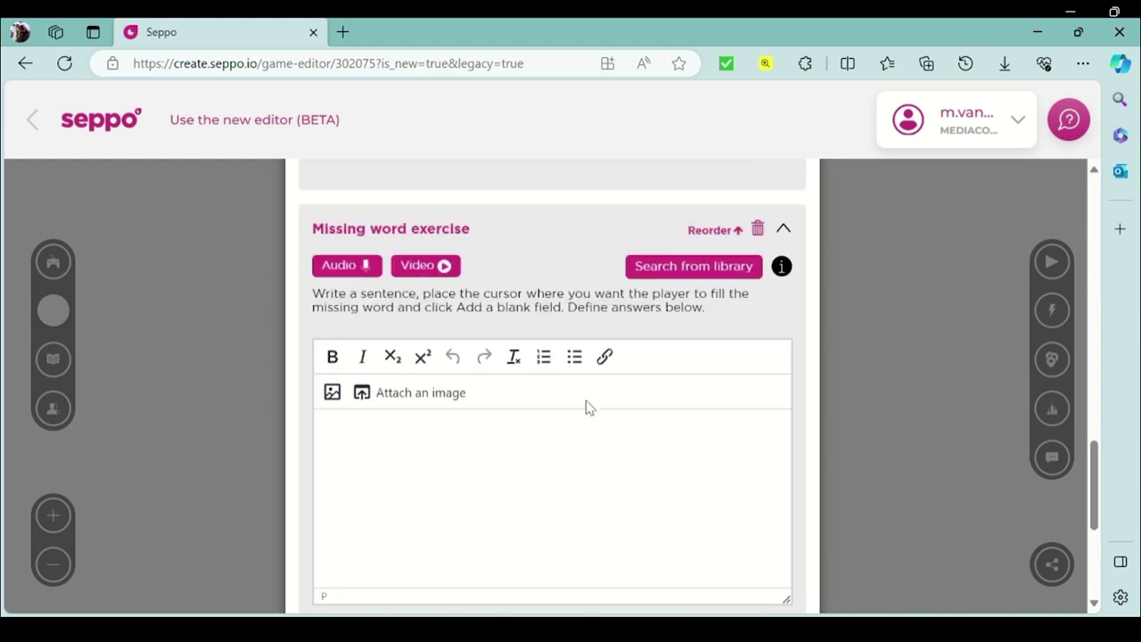
{"action": "scroll", "coordinate": [588, 406], "scroll_direction": "up", "scroll_amount": 5}
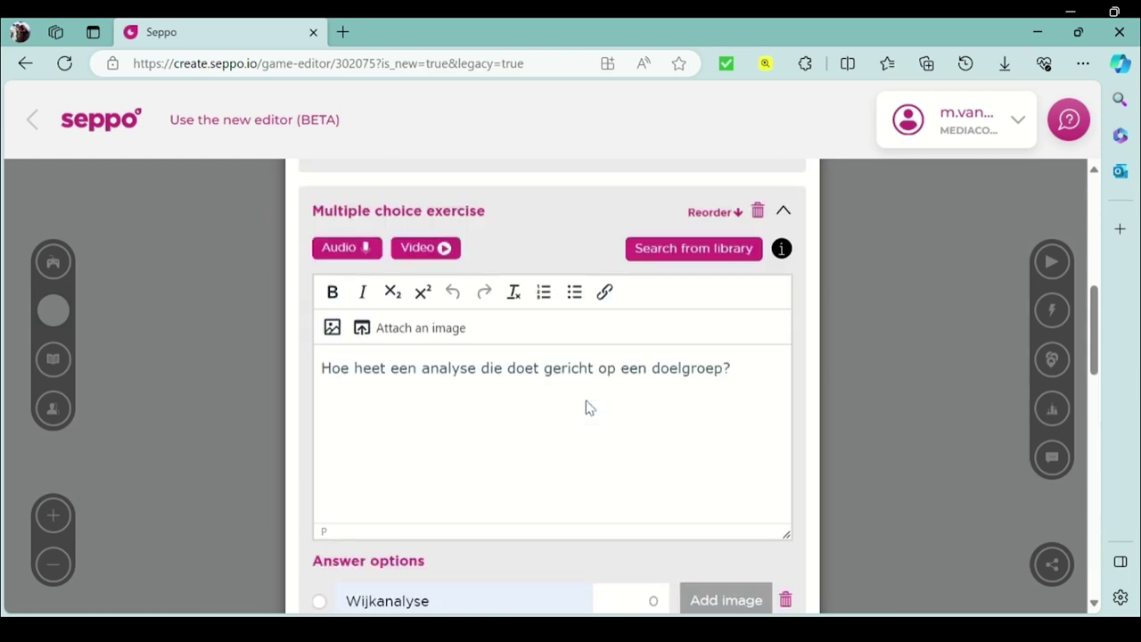
{"action": "scroll", "coordinate": [592, 408], "scroll_direction": "down", "scroll_amount": 4}
{"action": "scroll", "coordinate": [592, 408], "scroll_direction": "down", "scroll_amount": 5}
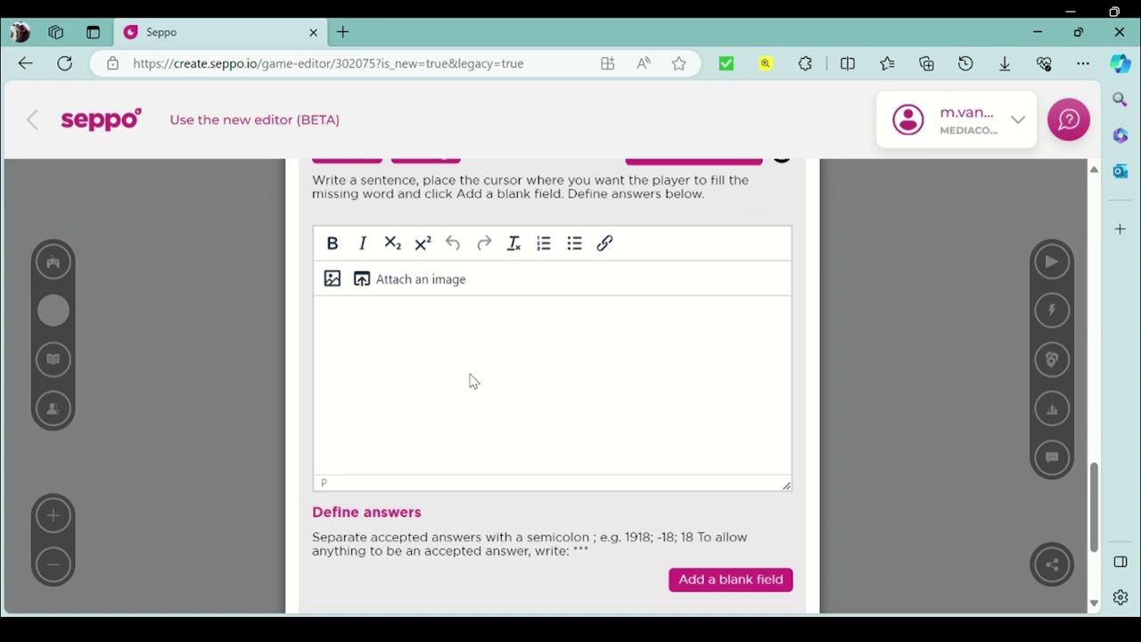
- Insert a blank field in the missing word exercise, followed by the text "is een manier om de cliëntgegevens te achterhalen."
{"action": "left_click", "coordinate": [398, 352]}
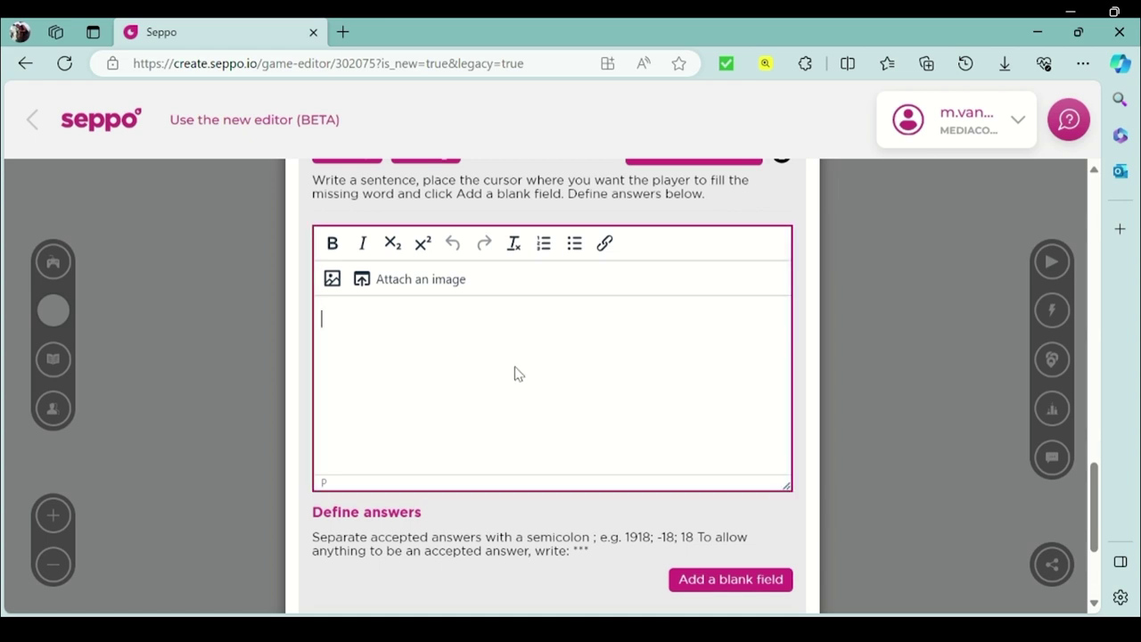
{"action": "left_click", "coordinate": [726, 580]}
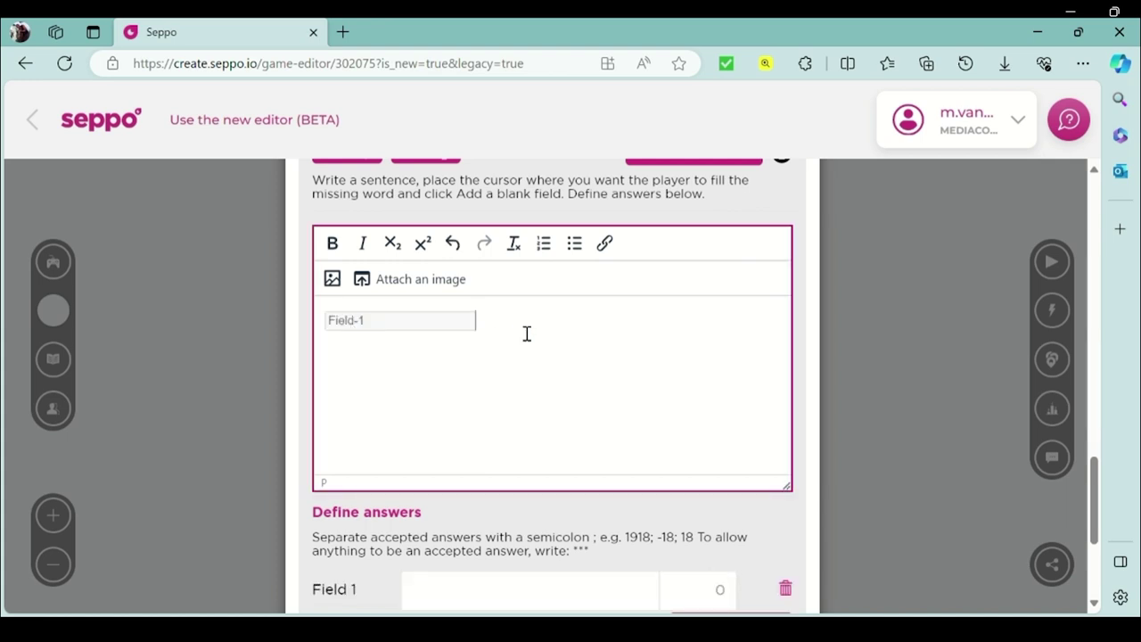
{"action": "type", "text": "is een manier om"}
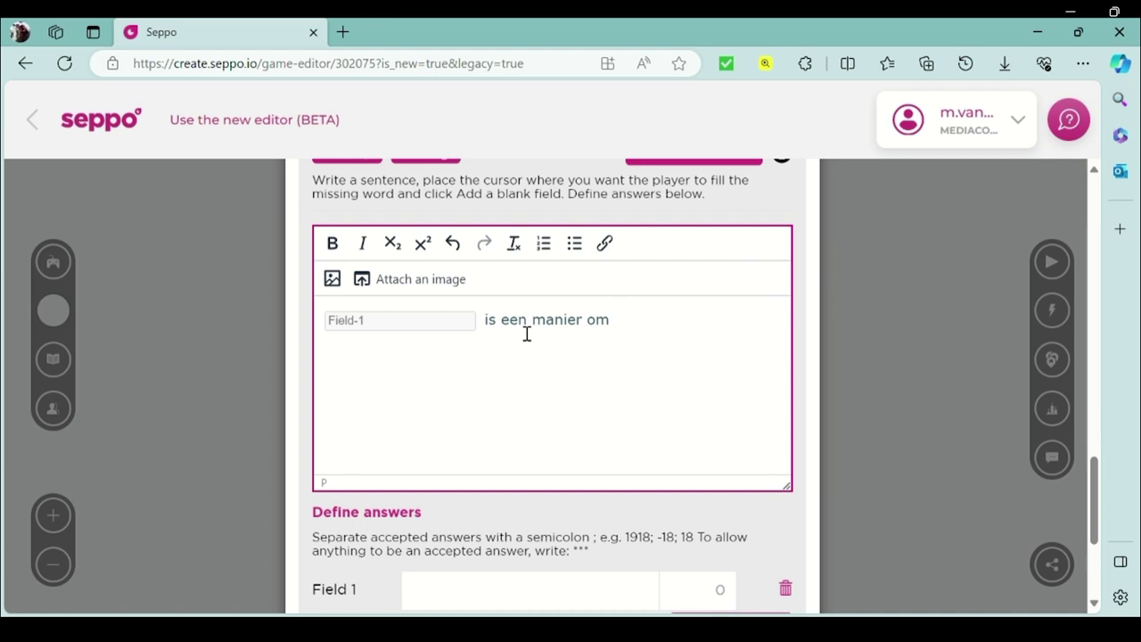
{"action": "type", "text": "de cliëntgege"}
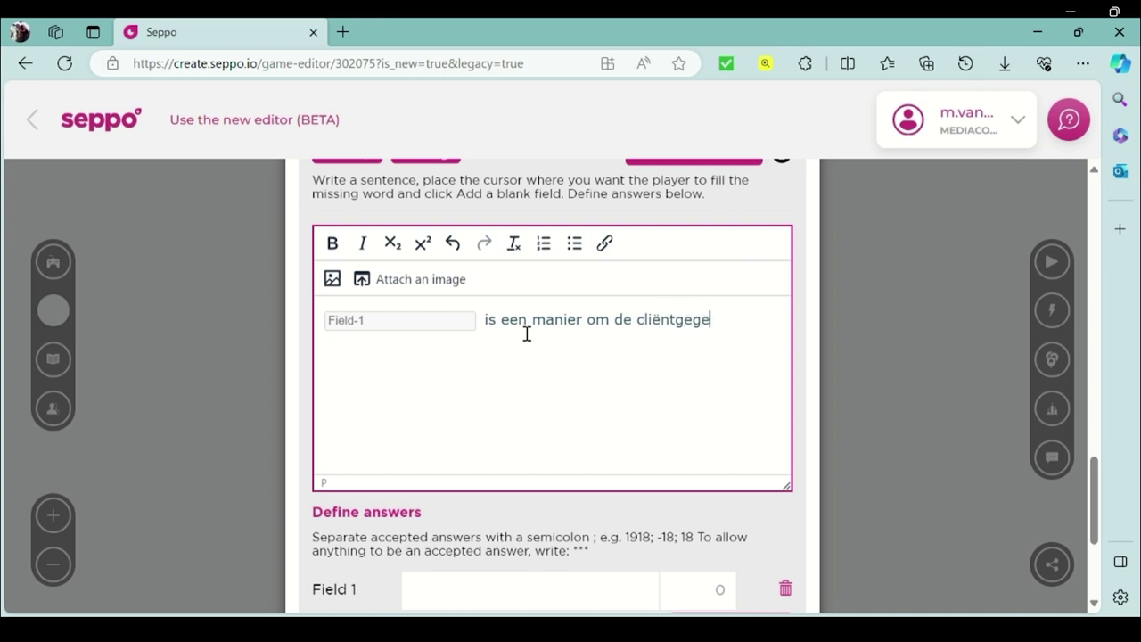
{"action": "type", "text": "vens te ach"}
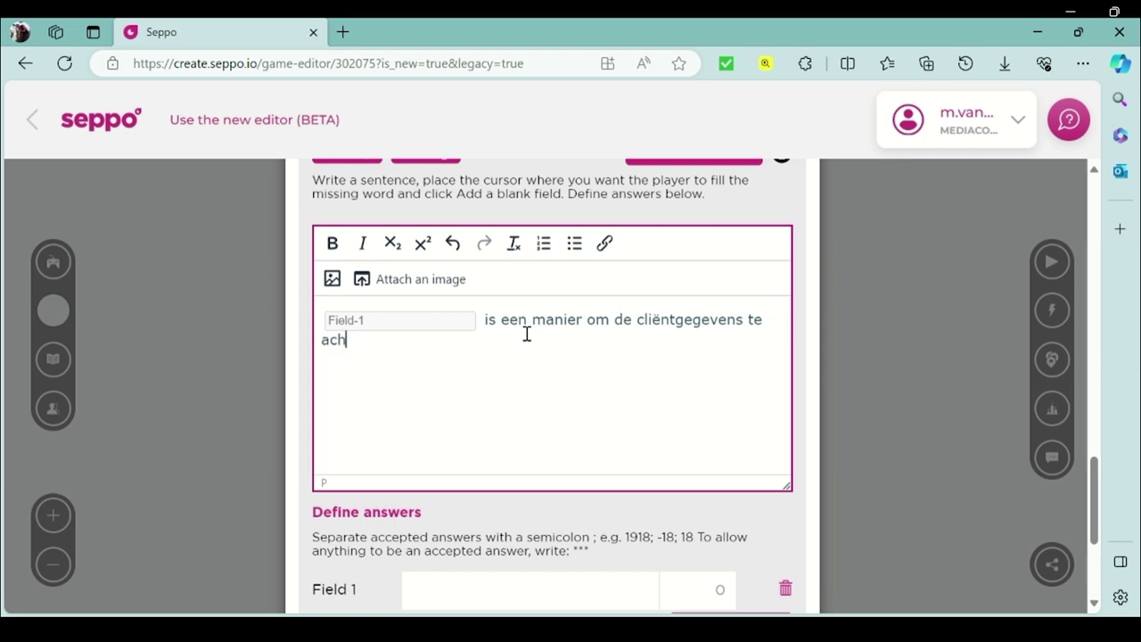
{"action": "type", "text": "terhalen en h"}
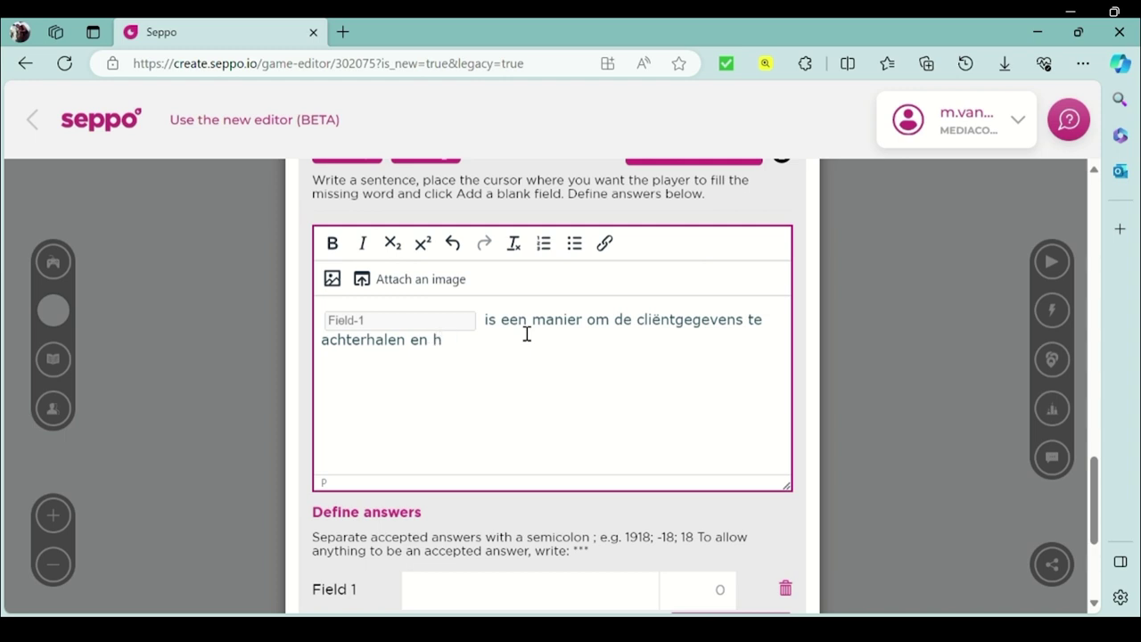
{"action": "type", "text": "iermee ook"}
{"action": "type", "text": " d"}
{"action": "key", "text": "BackSpace"}
{"action": "key", "text": "BackSpace"}
{"action": "key", "text": "BackSpace"}
{"action": "key", "text": "BackSpace"}
{"action": "key", "text": "BackSpace"}
{"action": "key", "text": "BackSpace"}
{"action": "key", "text": "BackSpace"}
{"action": "key", "text": "BackSpace"}
{"action": "key", "text": "BackSpace"}
{"action": "key", "text": "BackSpace"}
{"action": "key", "text": "BackSpace"}
{"action": "key", "text": "BackSpace"}
{"action": "key", "text": "BackSpace"}
{"action": "key", "text": "BackSpace"}
{"action": "key", "text": "BackSpace"}
{"action": "key", "text": "BackSpace"}
{"action": "key", "text": "BackSpace"}
{"action": "type", "text": "."}
- Define "Intakegesprek" as the accepted answer for Field 1 and set its points to 10
{"action": "scroll", "coordinate": [537, 382], "scroll_direction": "down", "scroll_amount": 2}
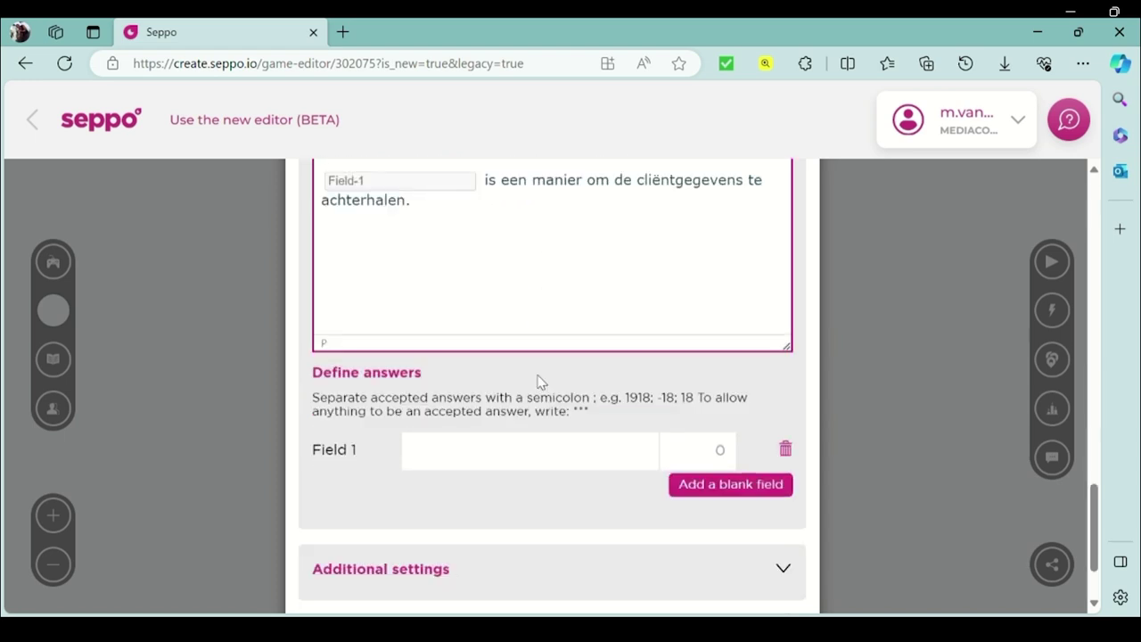
{"action": "left_click", "coordinate": [480, 458]}
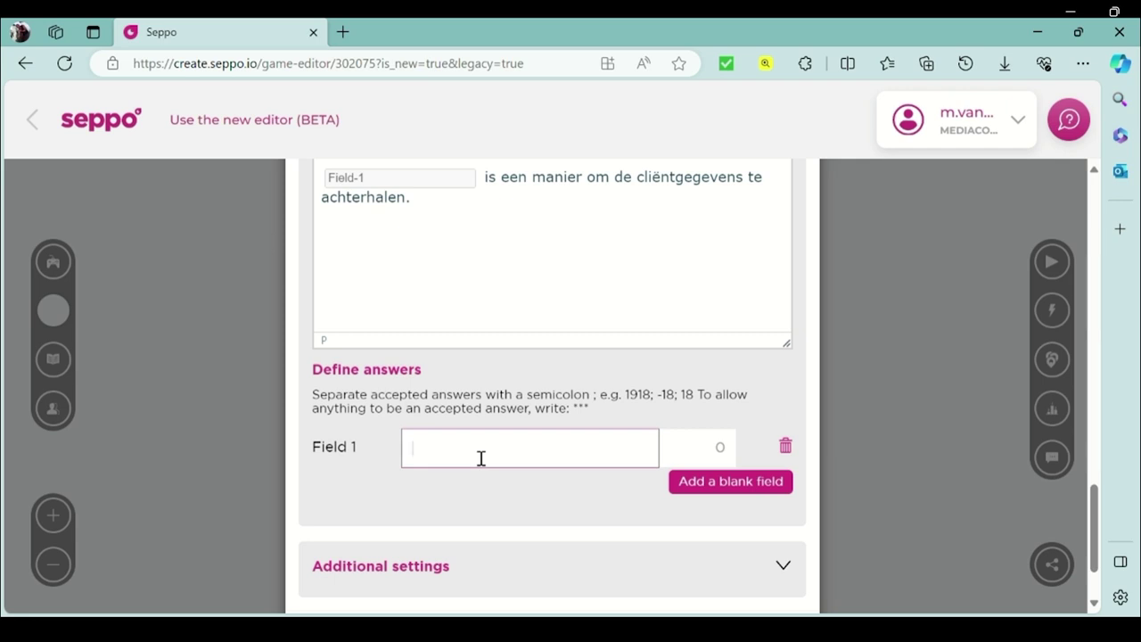
{"action": "key", "text": "ctrl+v"}
{"action": "key", "text": "ctrl+a"}
{"action": "type", "text": "A. Intakegesprek"}
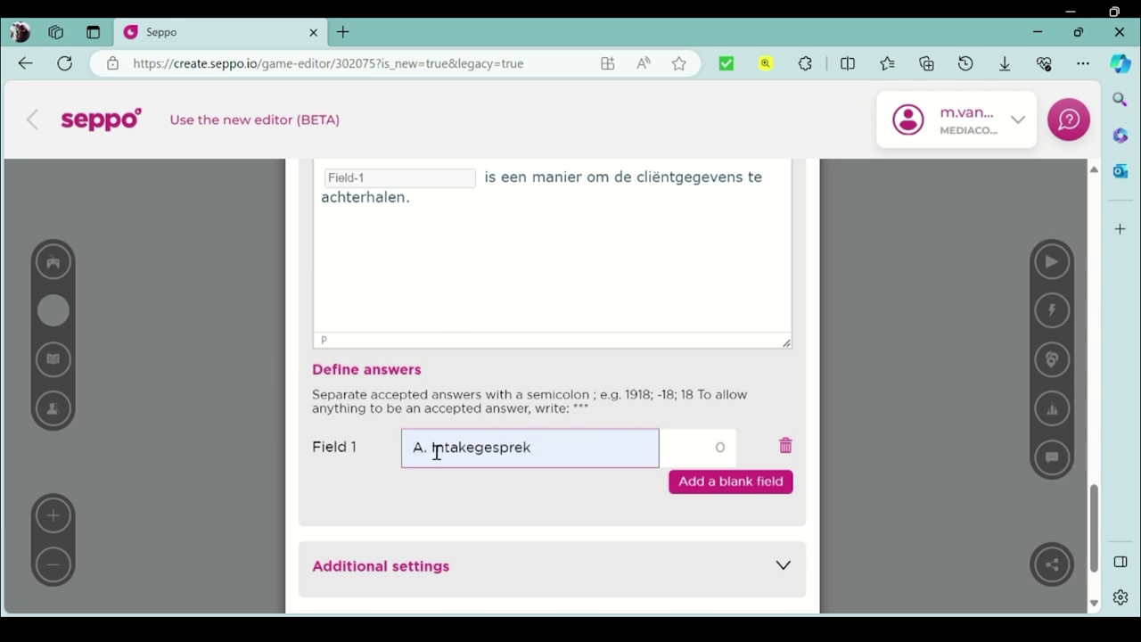
{"action": "key", "text": "ctrl+a"}
{"action": "key", "text": "BackSpace"}
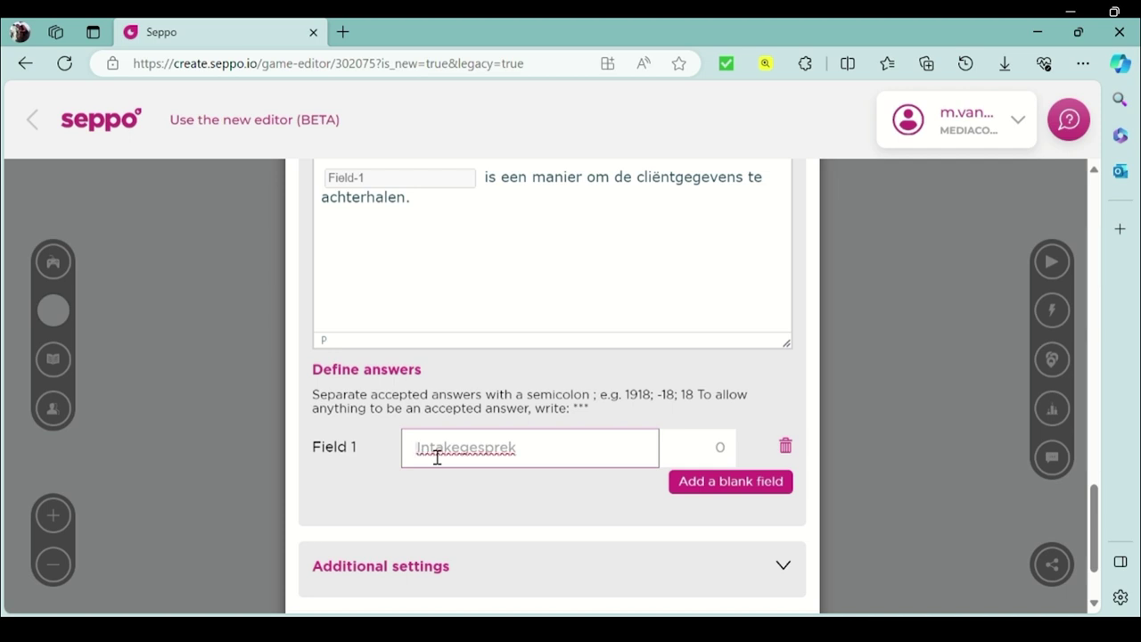
{"action": "left_click", "coordinate": [729, 454]}
{"action": "key", "text": "BackSpace"}
{"action": "type", "text": "10"}
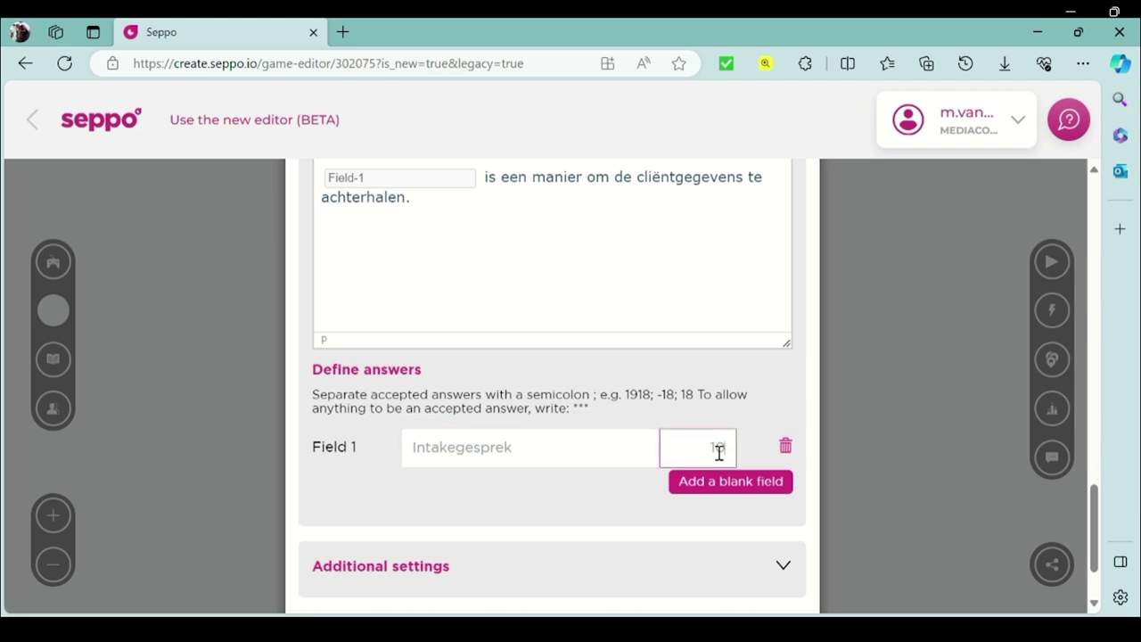
{"action": "left_click", "coordinate": [613, 501]}
- Review the available exercise types and the contents of the multiple choice and missing word exercises
{"action": "scroll", "coordinate": [636, 295], "scroll_direction": "up", "scroll_amount": 10}
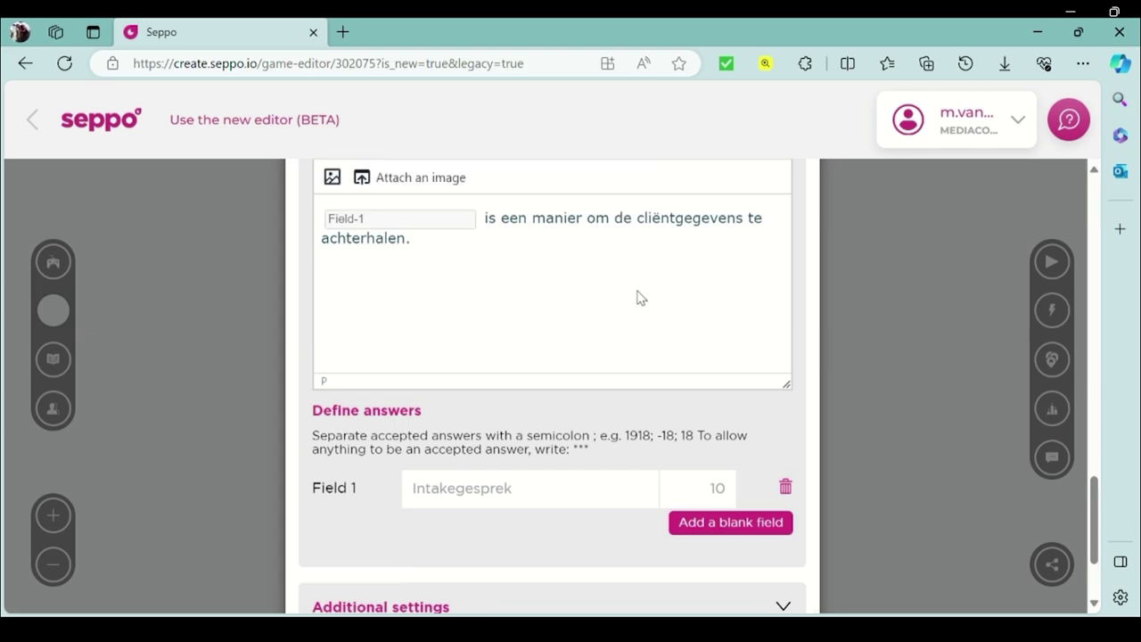
{"action": "scroll", "coordinate": [637, 295], "scroll_direction": "up", "scroll_amount": 5}
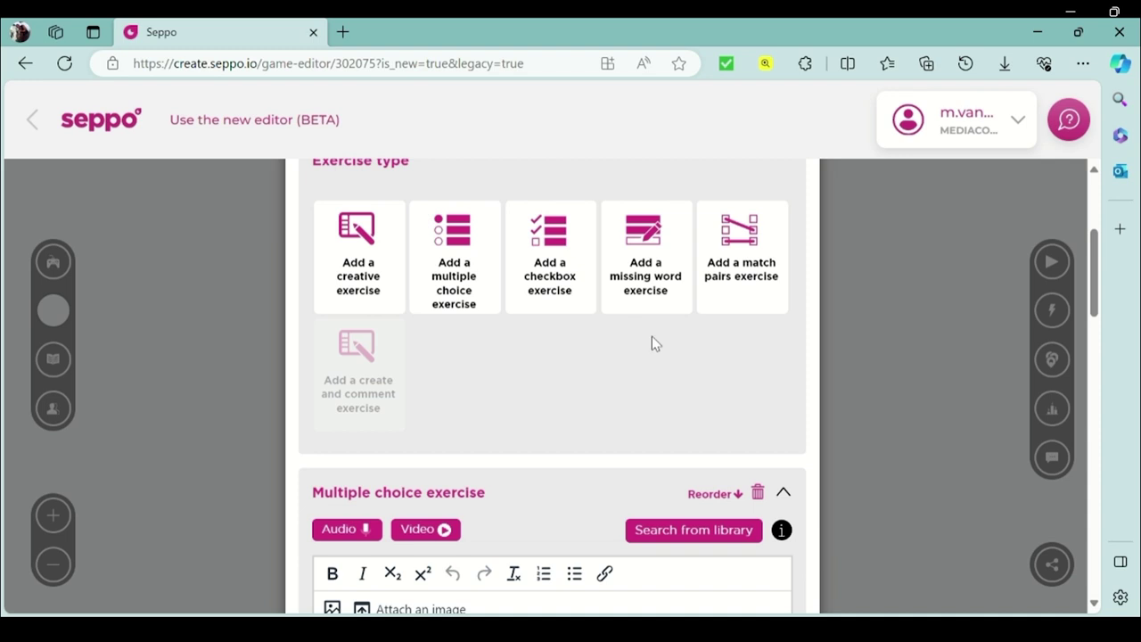
{"action": "scroll", "coordinate": [651, 344], "scroll_direction": "down", "scroll_amount": 3}
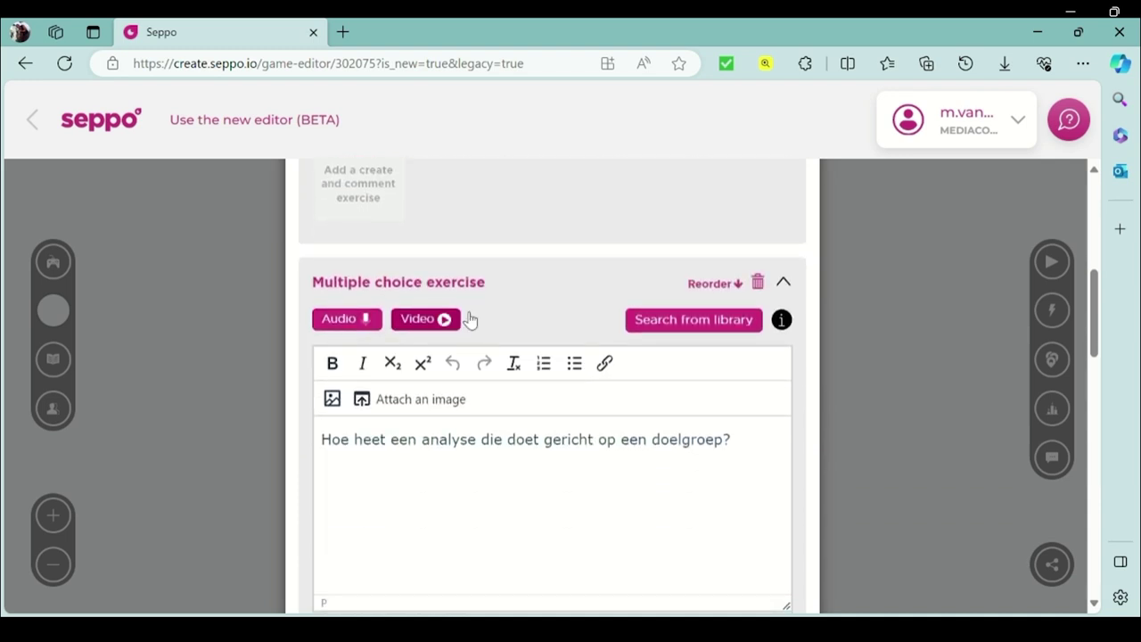
{"action": "scroll", "coordinate": [593, 348], "scroll_direction": "down", "scroll_amount": 4}
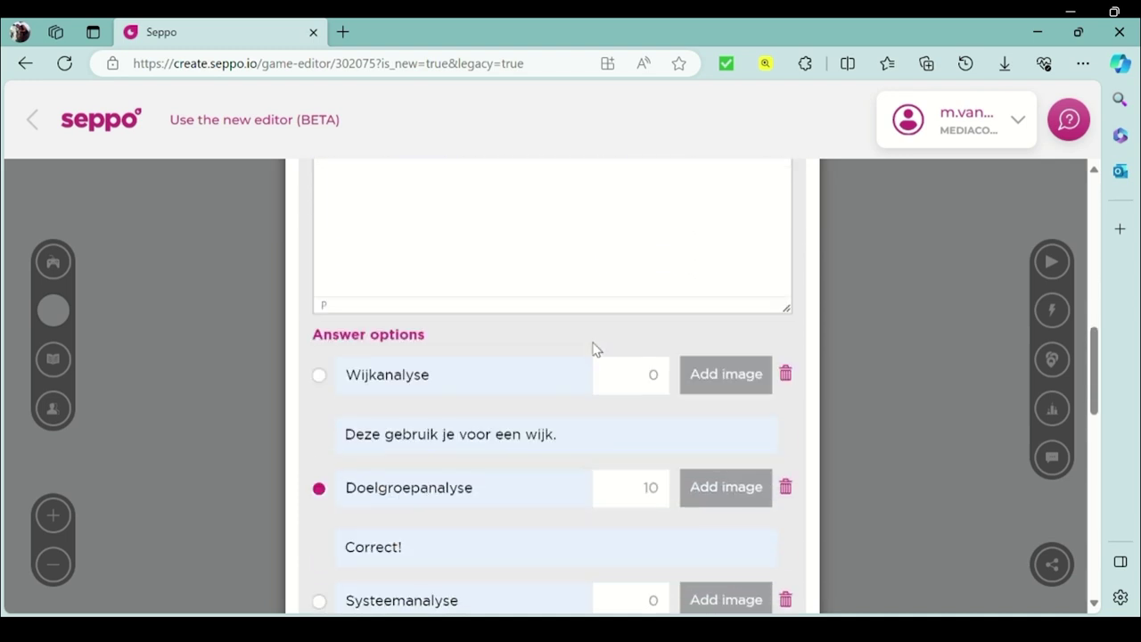
{"action": "scroll", "coordinate": [596, 348], "scroll_direction": "down", "scroll_amount": 6}
{"action": "scroll", "coordinate": [595, 348], "scroll_direction": "down", "scroll_amount": 5}
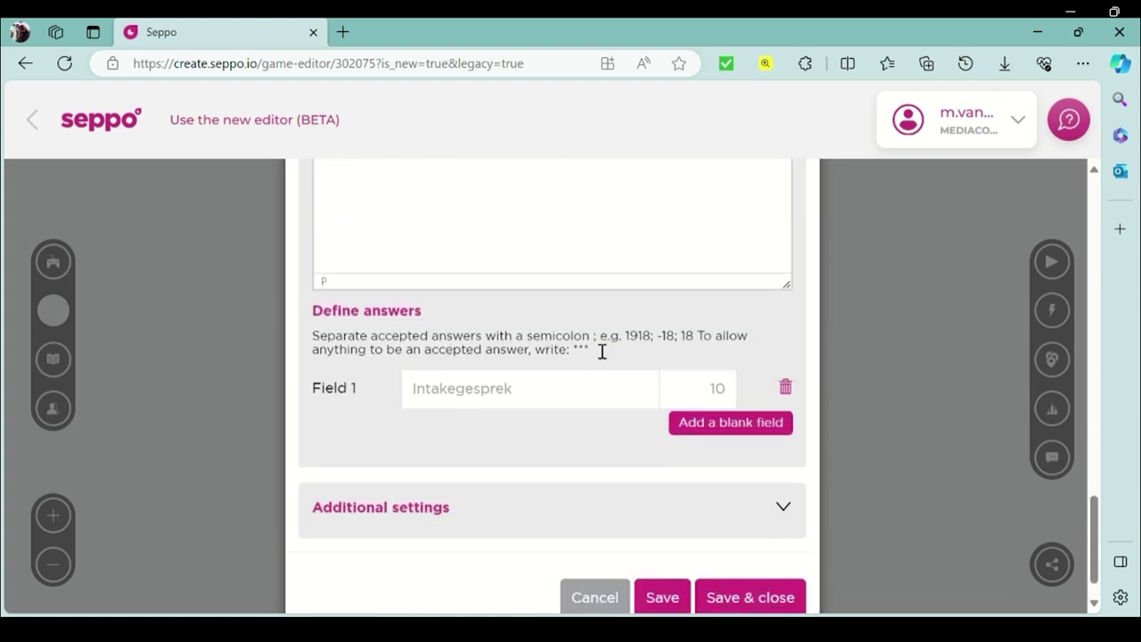
{"action": "scroll", "coordinate": [602, 352], "scroll_direction": "down", "scroll_amount": 1}
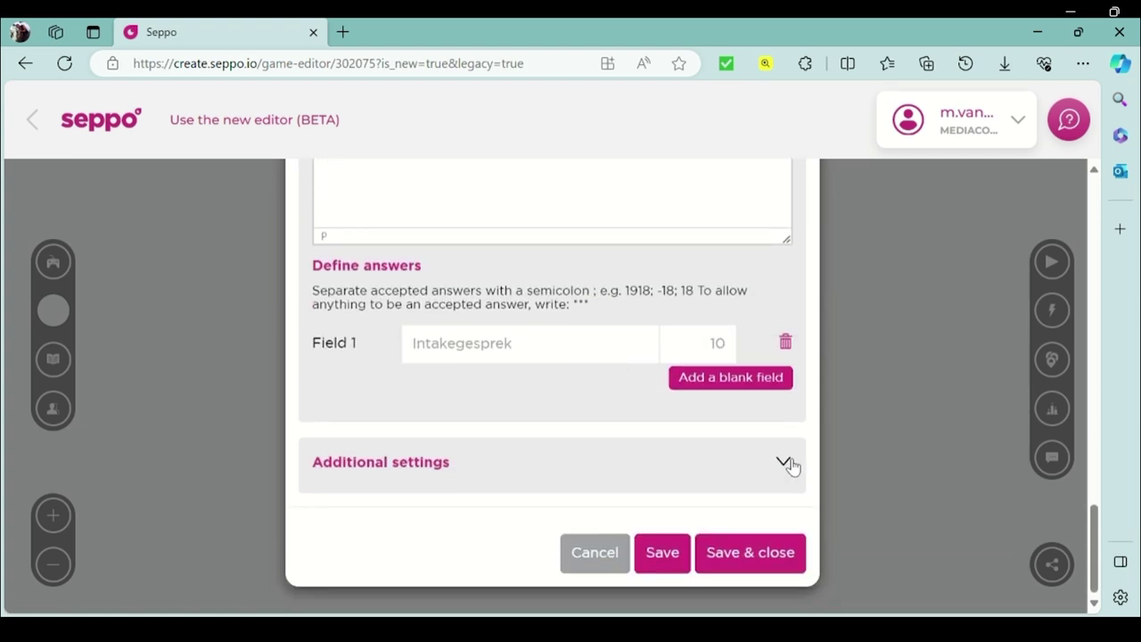
- Enable time pressure for the exercise with a countdown of 1 minute, and save and close the exercise
{"action": "left_click", "coordinate": [784, 462]}
{"action": "scroll", "coordinate": [509, 434], "scroll_direction": "down", "scroll_amount": 2}
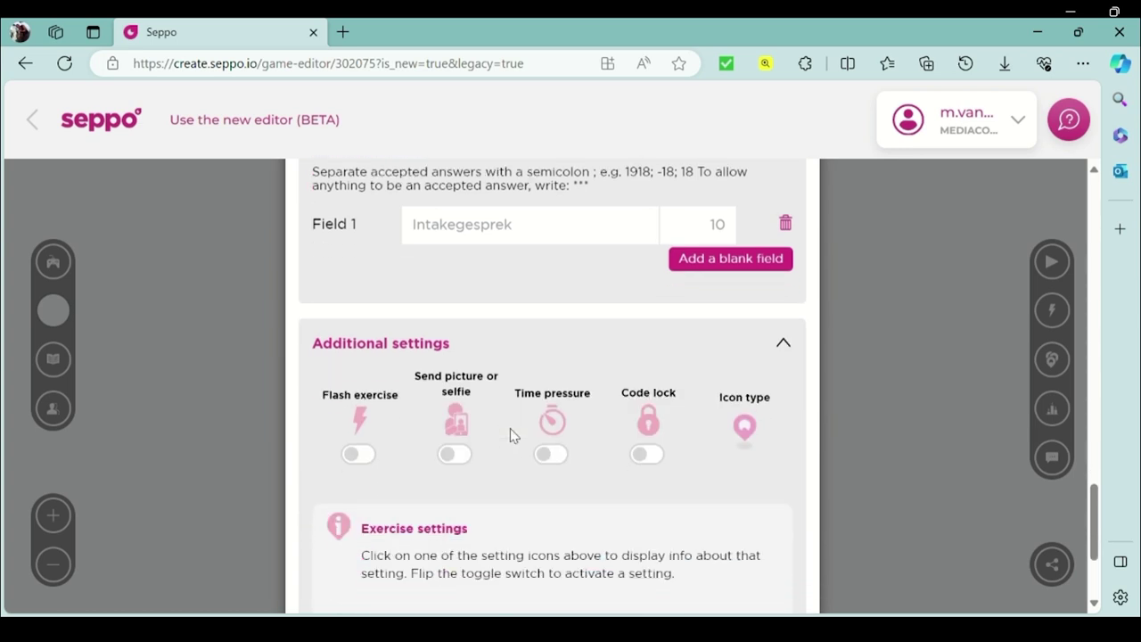
{"action": "scroll", "coordinate": [509, 434], "scroll_direction": "down", "scroll_amount": 2}
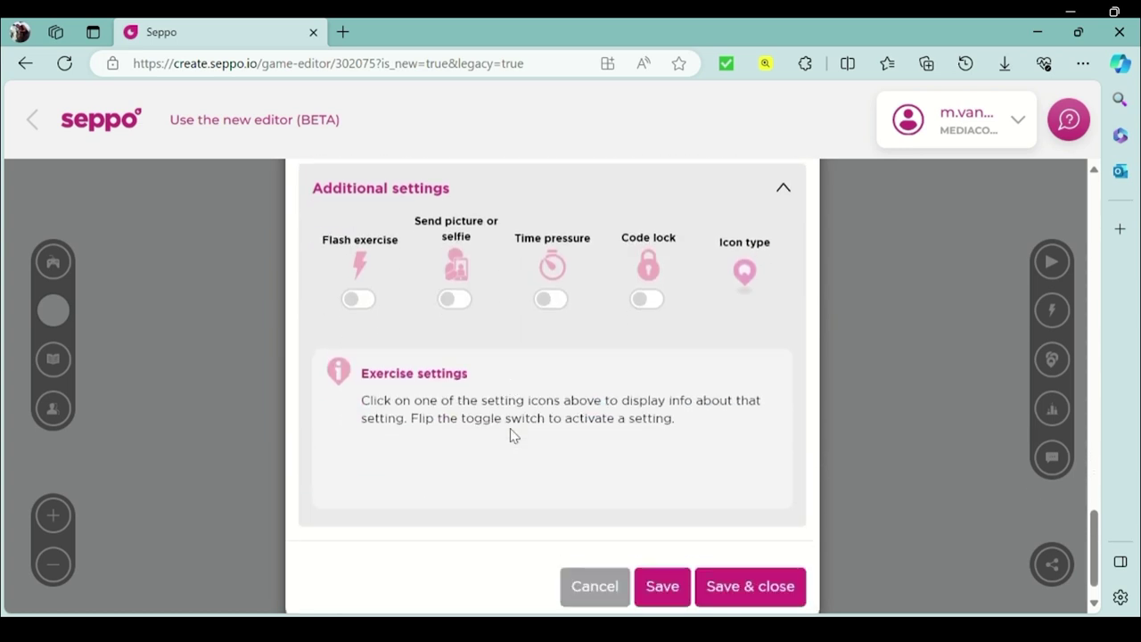
{"action": "left_click", "coordinate": [551, 301]}
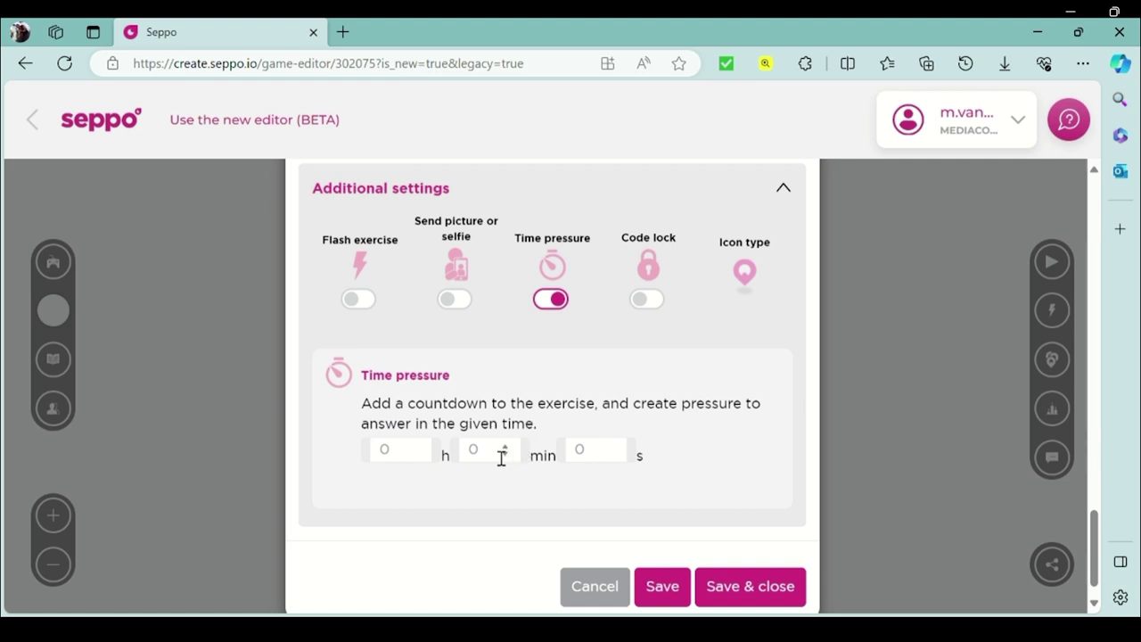
{"action": "left_click", "coordinate": [504, 446]}
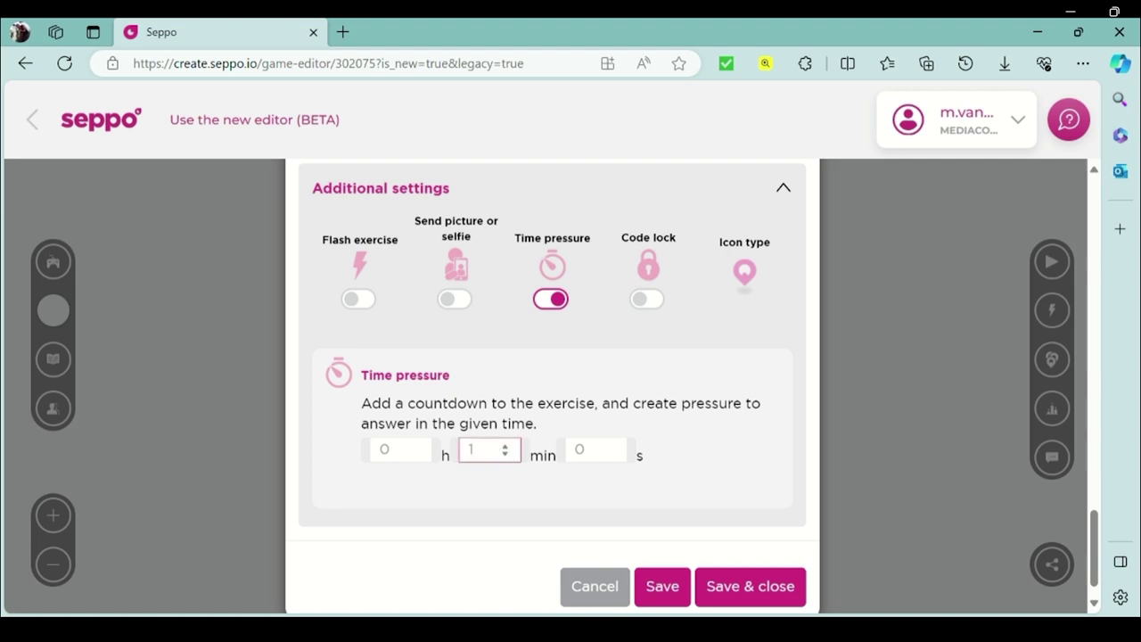
{"action": "left_click", "coordinate": [747, 591]}
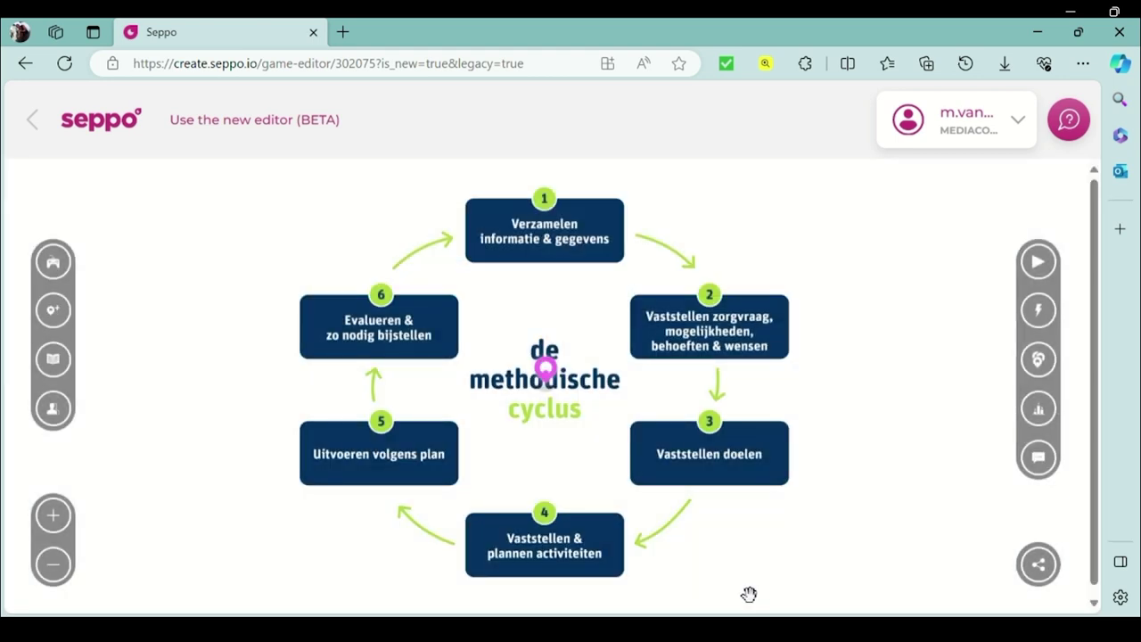
- Move the STAP 1 exercise marker from the centre of the game board onto the "Verzamelen informatie & gegevens" box
{"action": "left_click", "coordinate": [543, 361]}
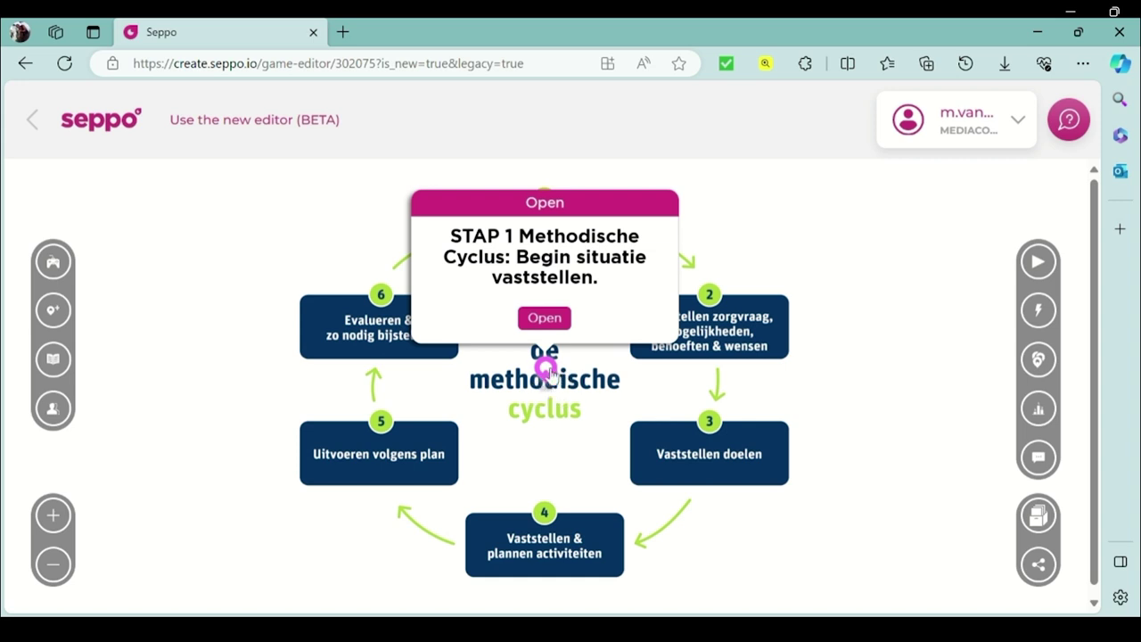
{"action": "left_click_drag", "start_coordinate": [552, 375], "coordinate": [599, 219]}
{"action": "left_click", "coordinate": [590, 350]}
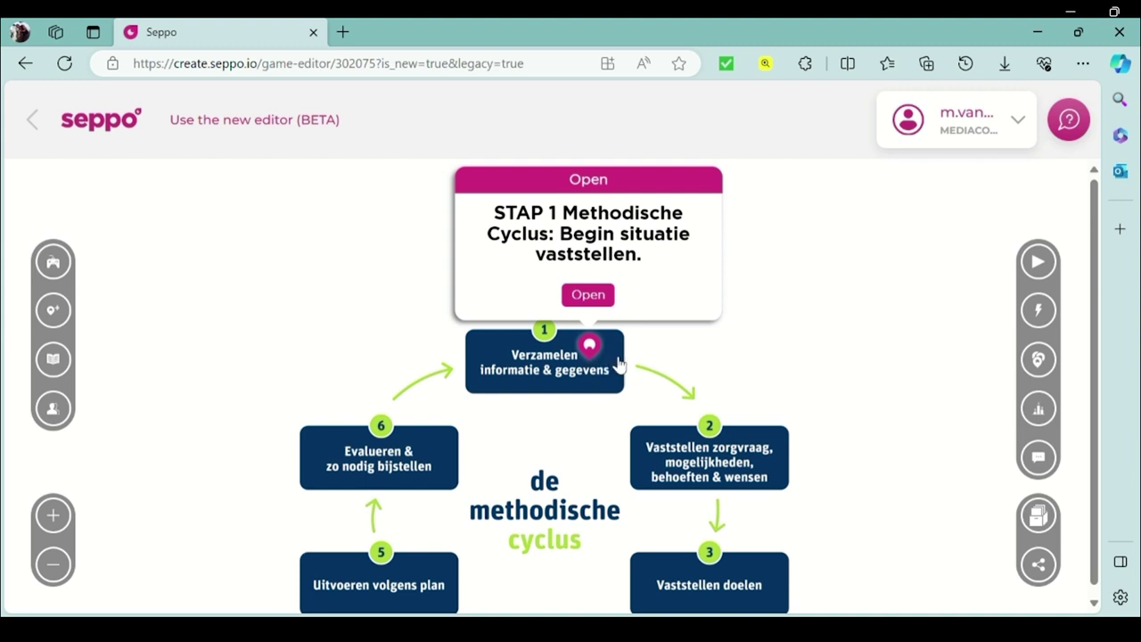
{"action": "scroll", "coordinate": [844, 398], "scroll_direction": "down", "scroll_amount": 1}
{"action": "left_click_drag", "start_coordinate": [905, 427], "coordinate": [900, 359]}
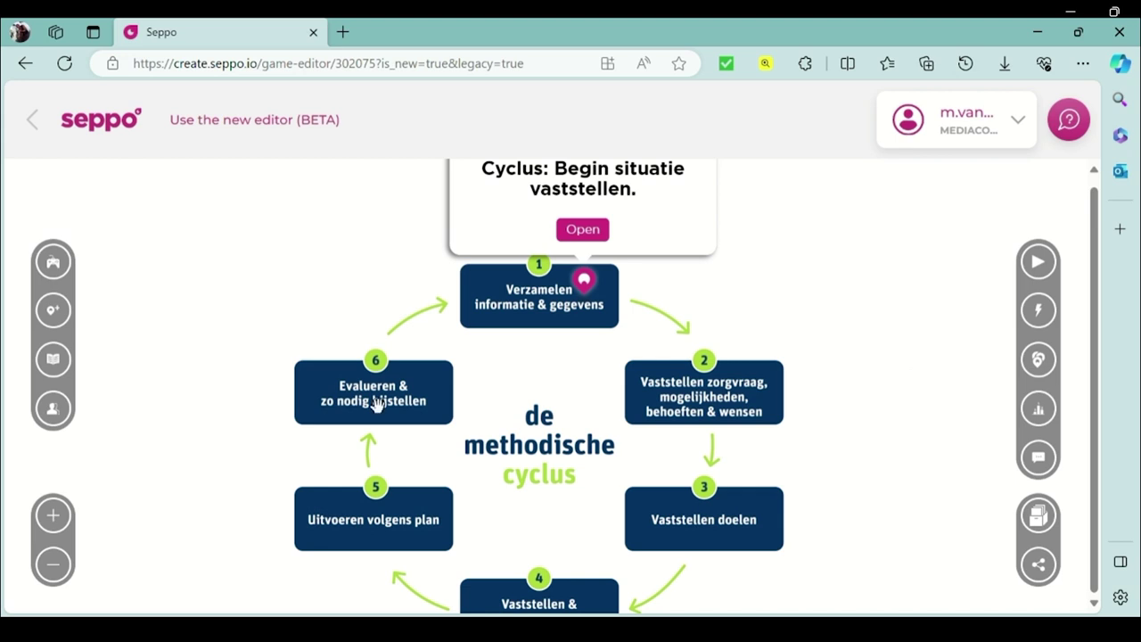
- Open the game's participant settings and examine the options for sharing the player login and adding players manually
{"action": "left_click", "coordinate": [52, 410]}
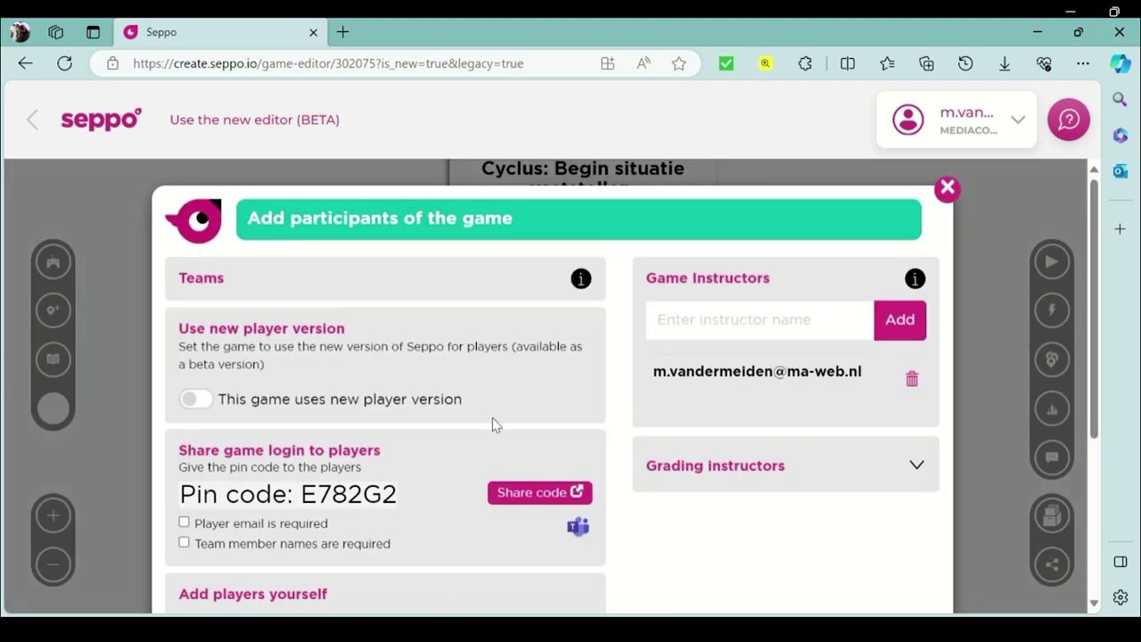
{"action": "scroll", "coordinate": [494, 422], "scroll_direction": "down", "scroll_amount": 1}
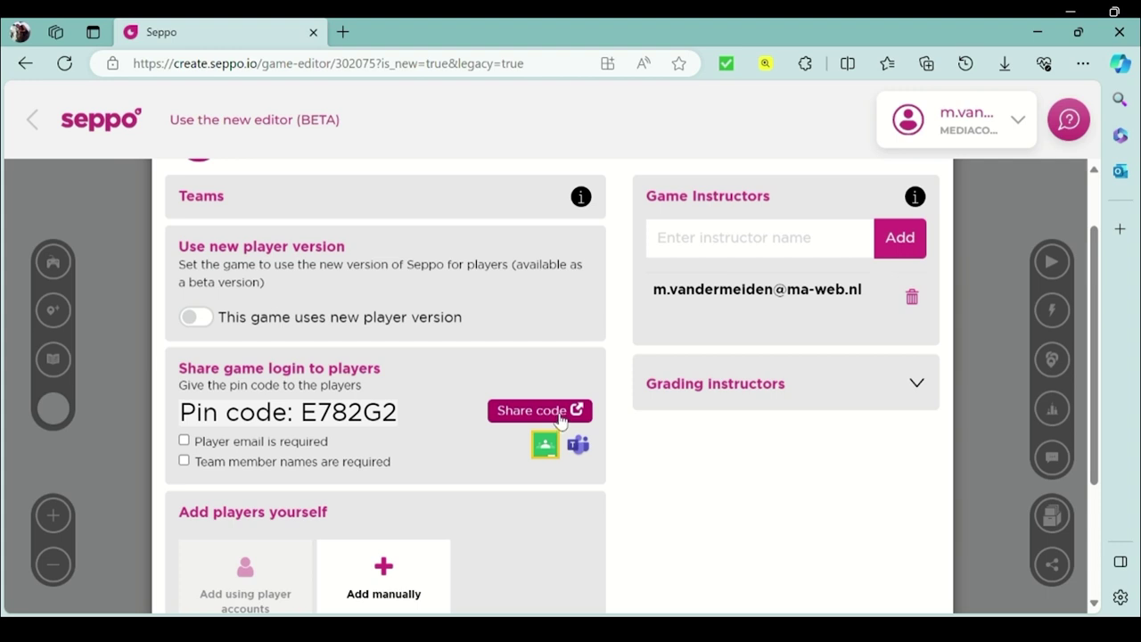
{"action": "scroll", "coordinate": [549, 506], "scroll_direction": "down", "scroll_amount": 1}
{"action": "scroll", "coordinate": [549, 506], "scroll_direction": "down", "scroll_amount": 2}
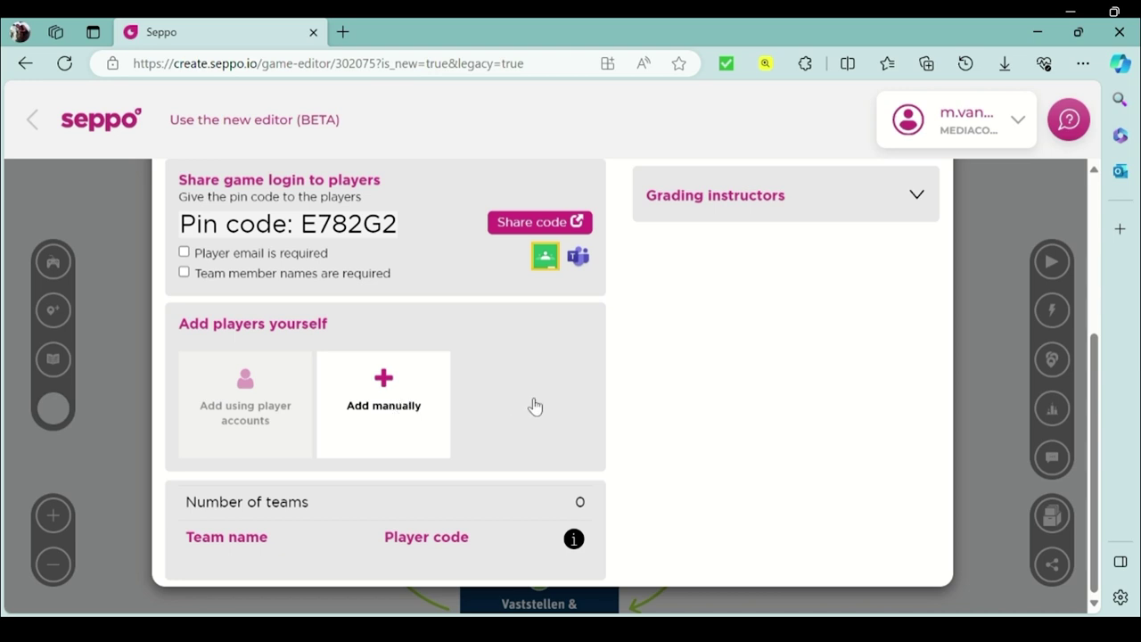
{"action": "scroll", "coordinate": [555, 382], "scroll_direction": "up", "scroll_amount": 1}
{"action": "scroll", "coordinate": [556, 382], "scroll_direction": "down", "scroll_amount": 1}
{"action": "scroll", "coordinate": [683, 428], "scroll_direction": "up", "scroll_amount": 2}
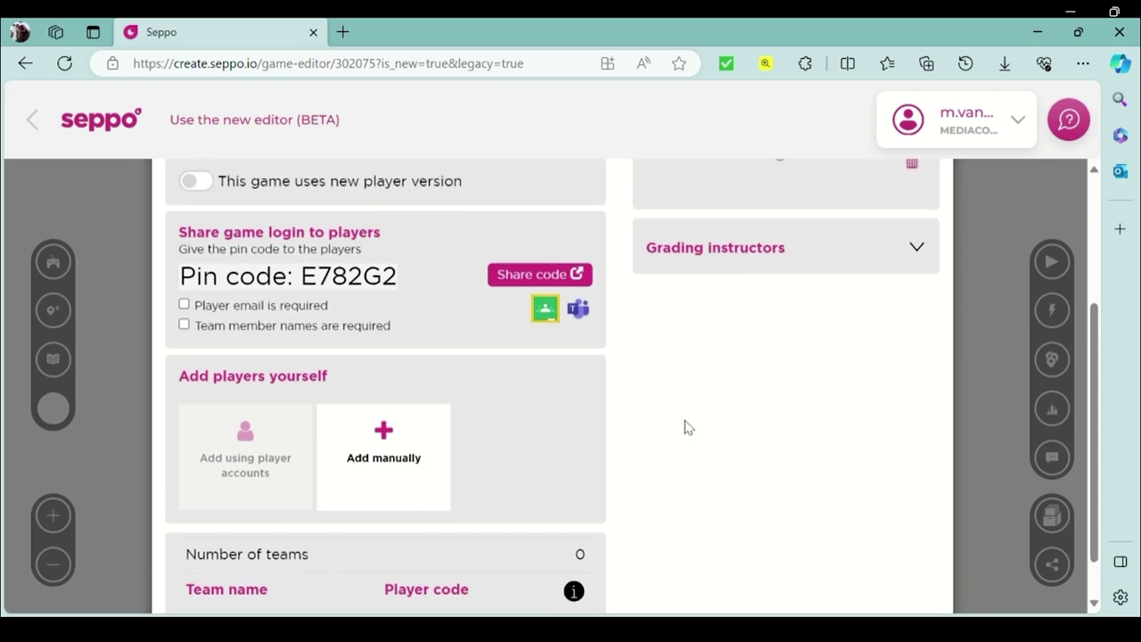